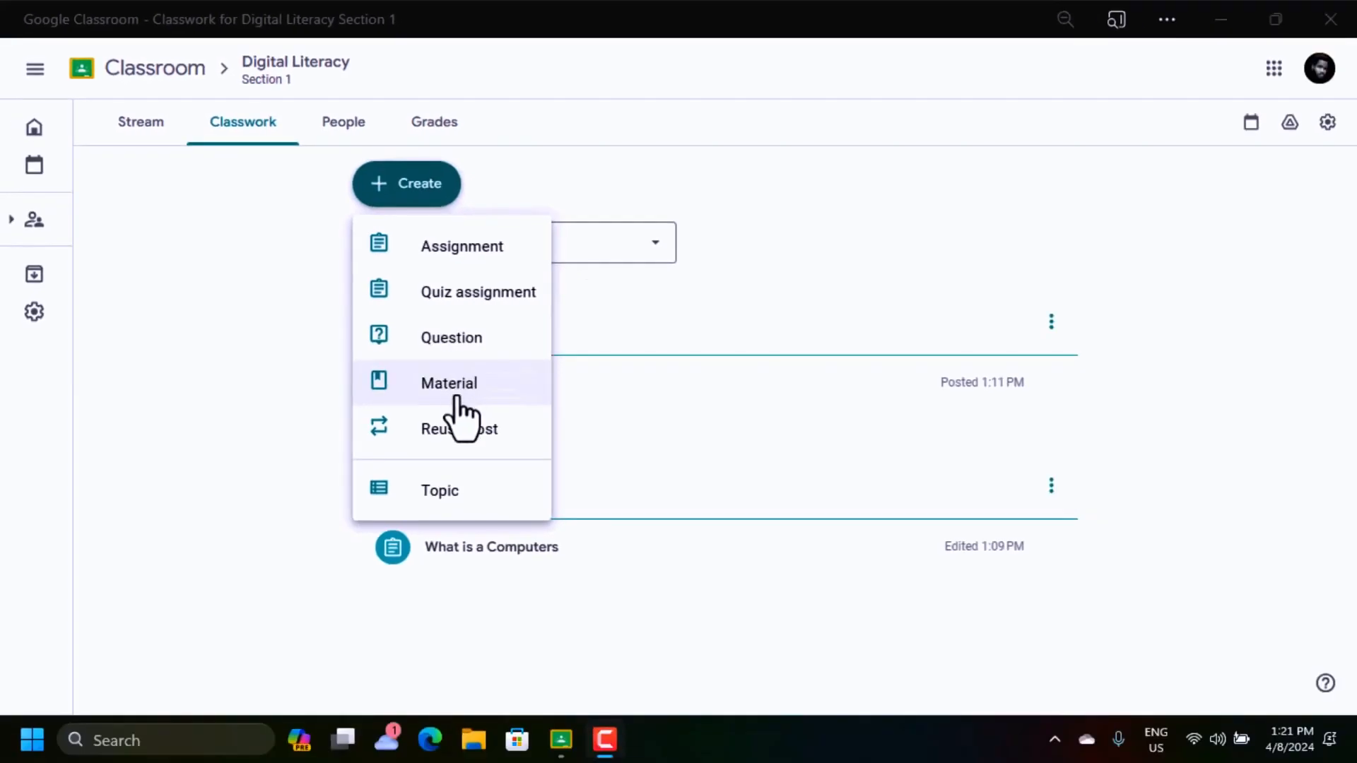
Look at the people in the Digital Literacy class and select all of its invited students
{"action": "left_click", "coordinate": [350, 126]}
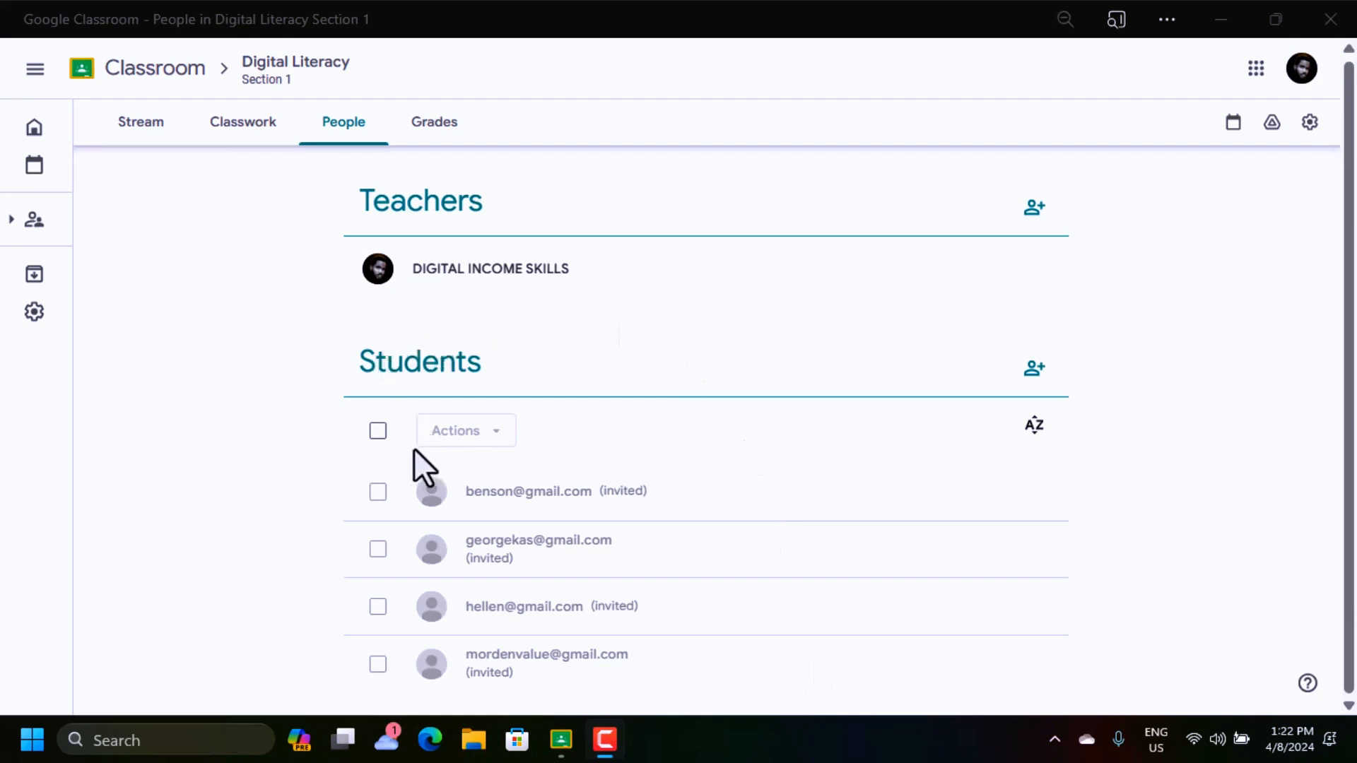
{"action": "left_click", "coordinate": [379, 432]}
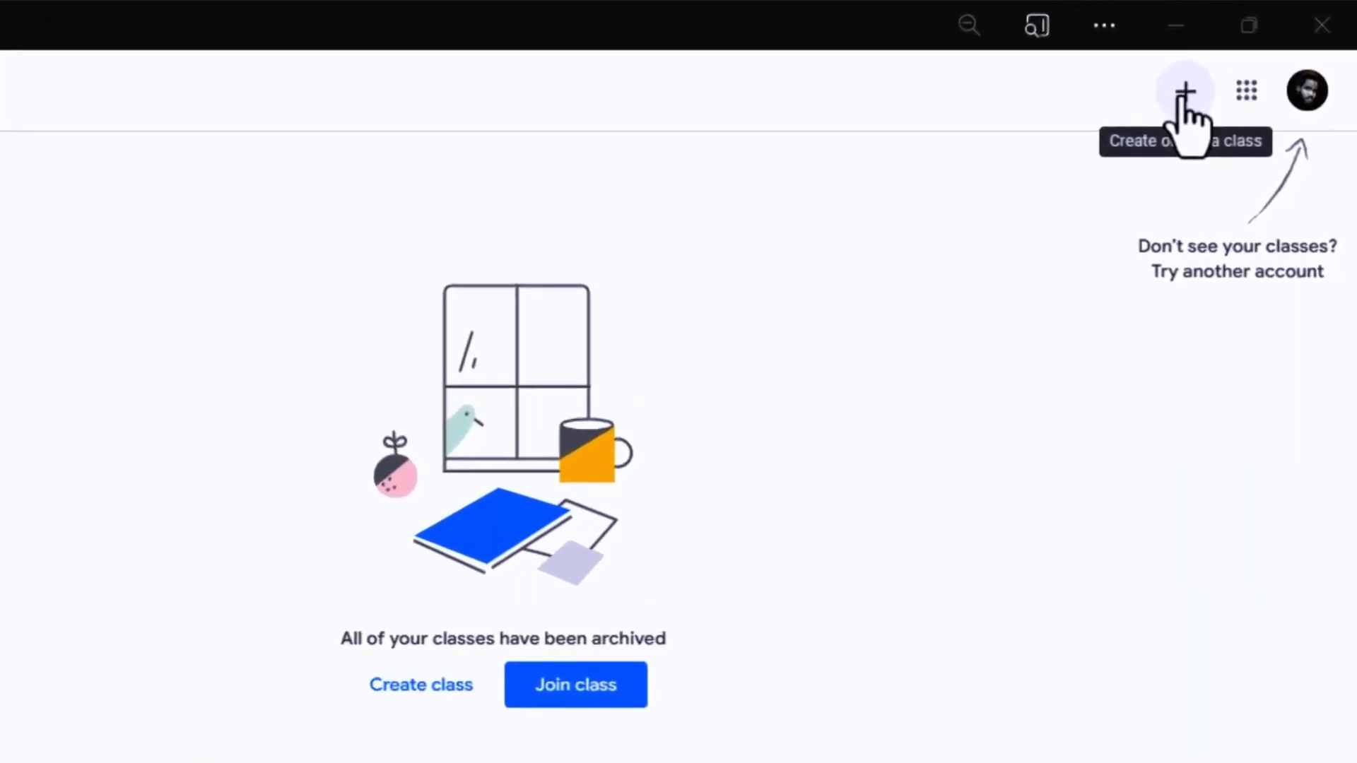
Start creating a new class and accept the notice about not using Classroom at a school with students
{"action": "left_click", "coordinate": [1187, 88]}
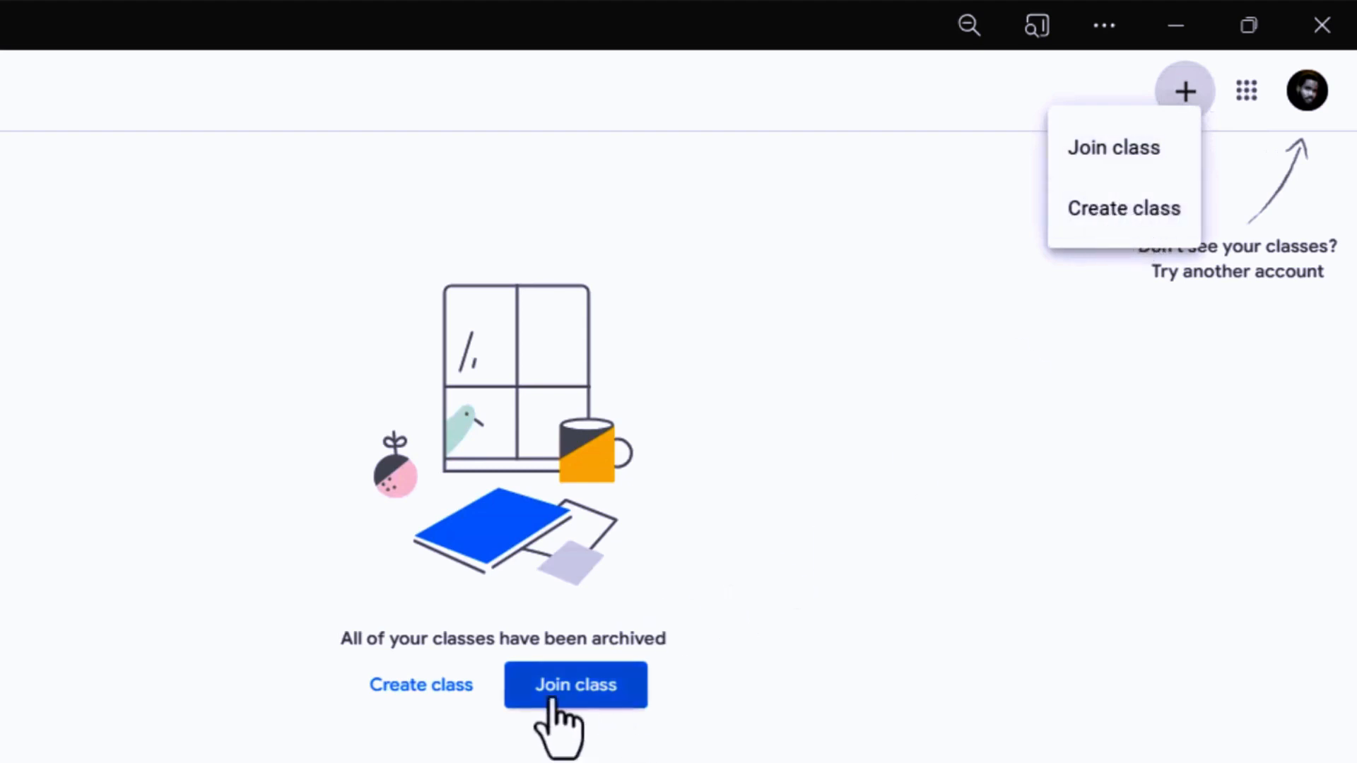
{"action": "left_click", "coordinate": [1120, 211]}
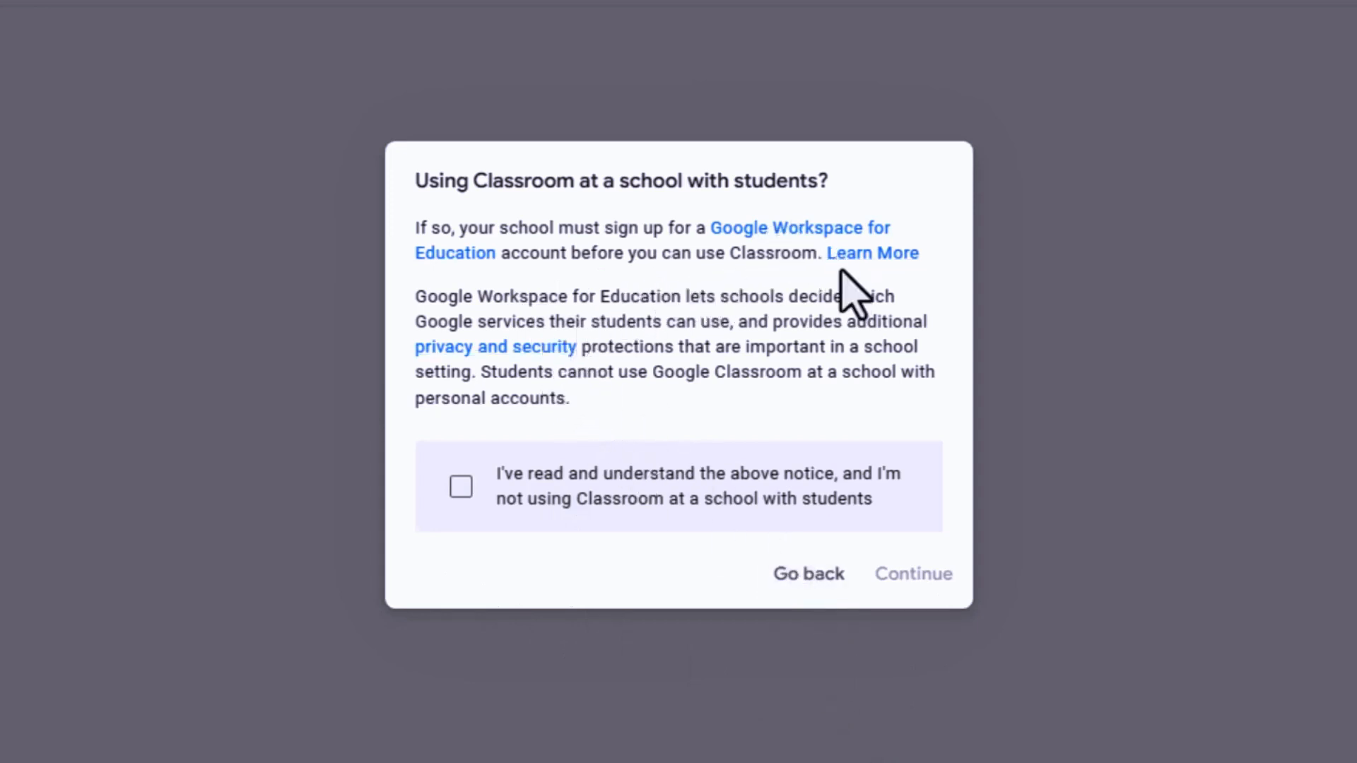
{"action": "left_click", "coordinate": [462, 488]}
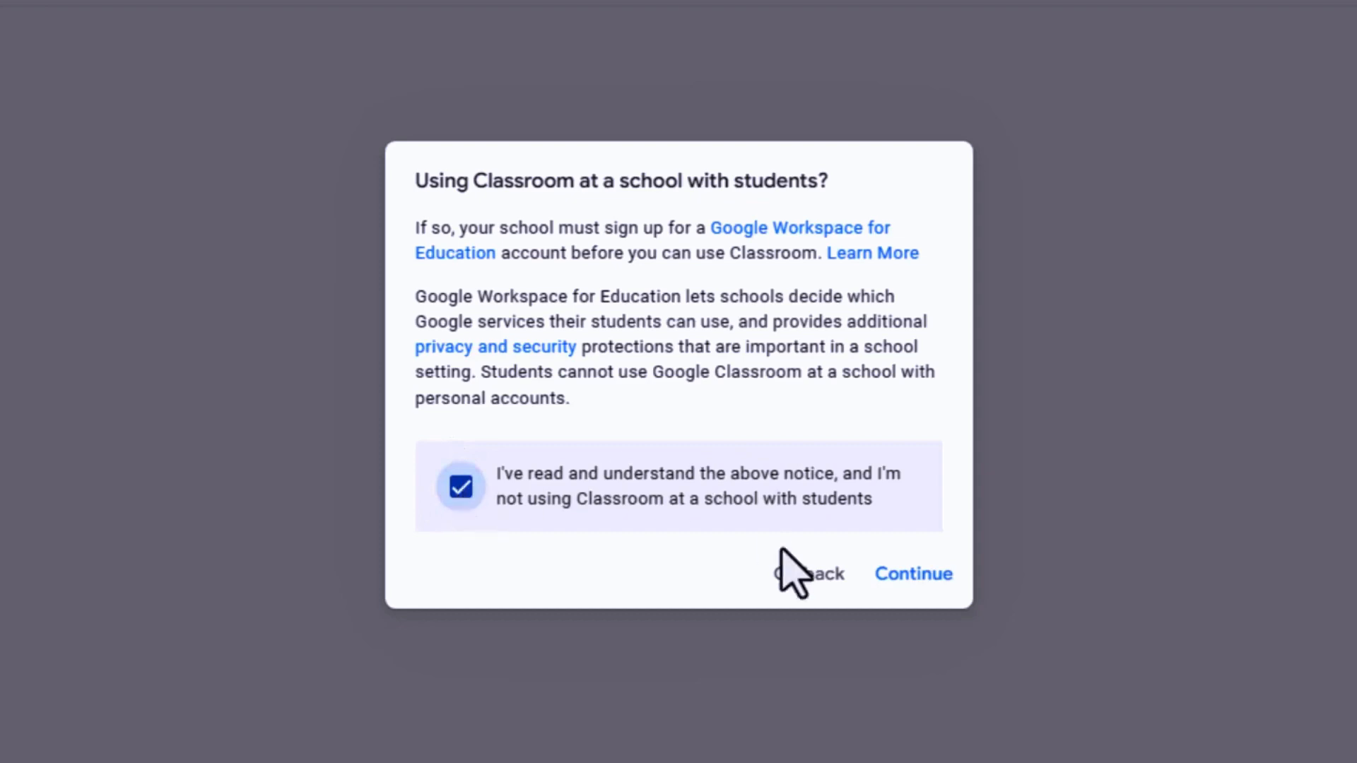
{"action": "left_click", "coordinate": [914, 574]}
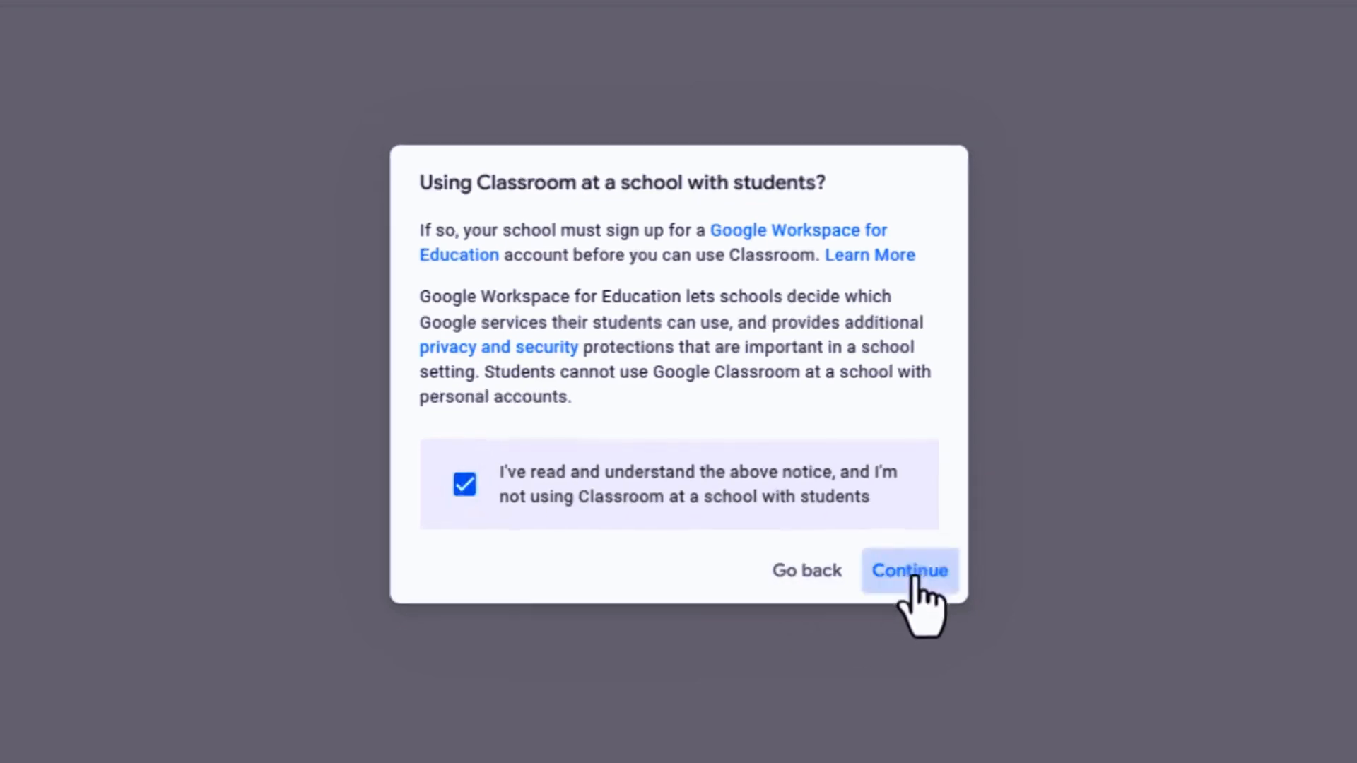
Create the class with the name Cmputer Science, section Section 1, subject ICT Room and room 123
{"action": "left_click", "coordinate": [568, 235]}
{"action": "type", "text": "Cmputer Science"}
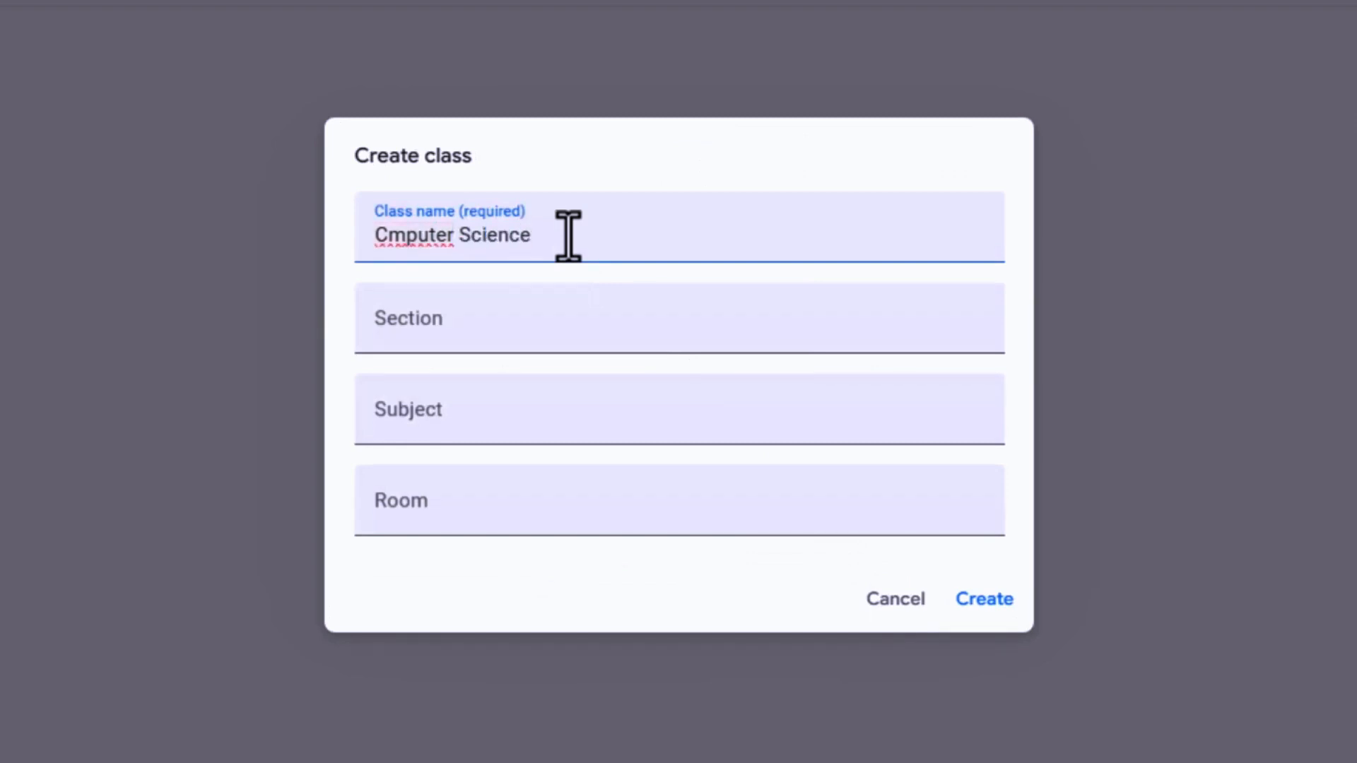
{"action": "left_click", "coordinate": [591, 311]}
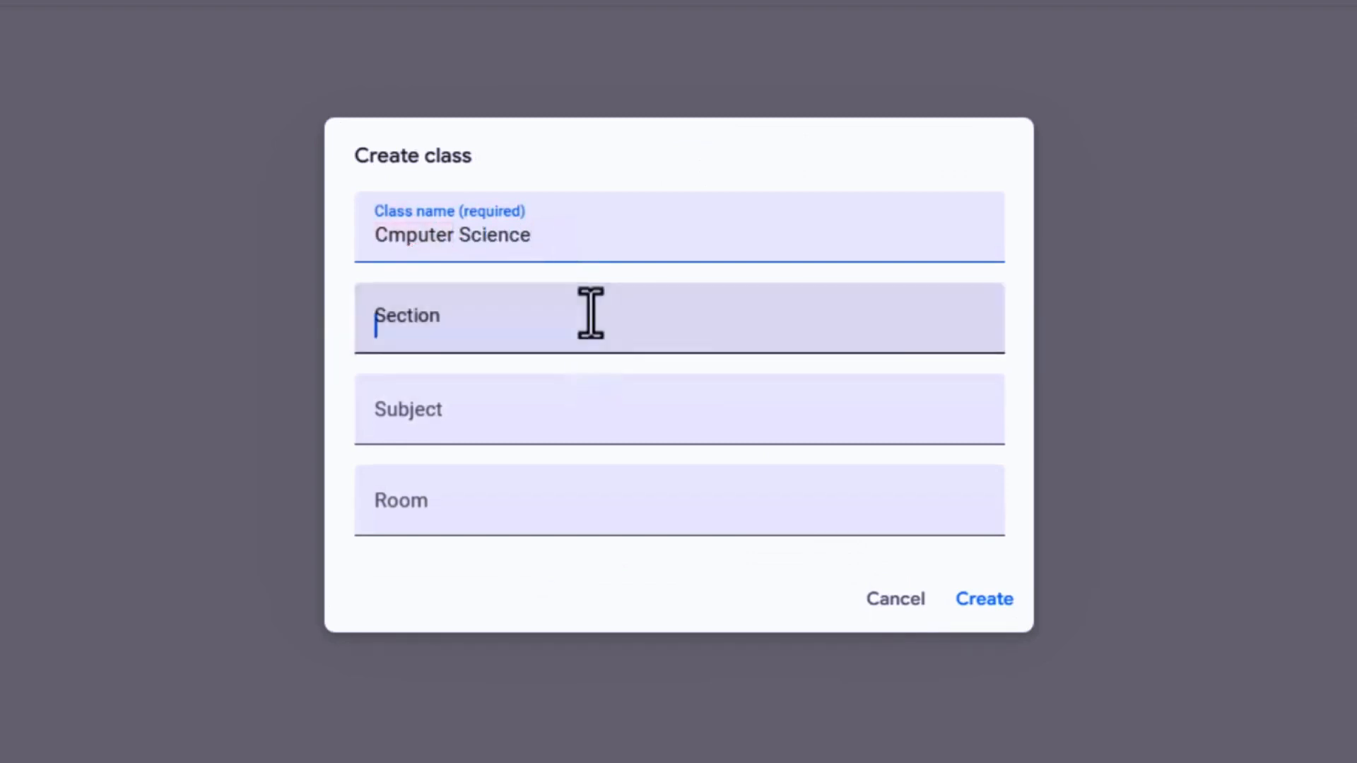
{"action": "type", "text": "Sec"}
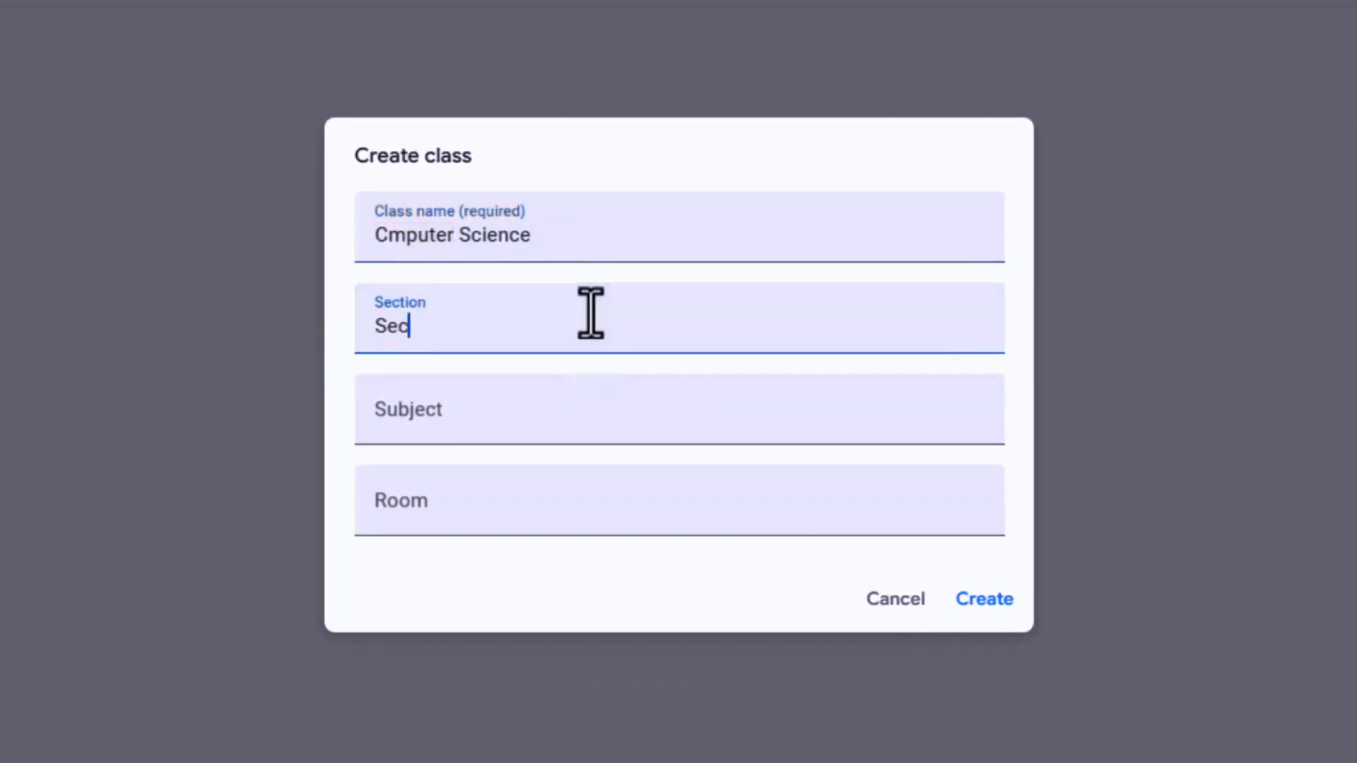
{"action": "type", "text": "tion 1"}
{"action": "left_click", "coordinate": [514, 407]}
{"action": "type", "text": "ICT Room"}
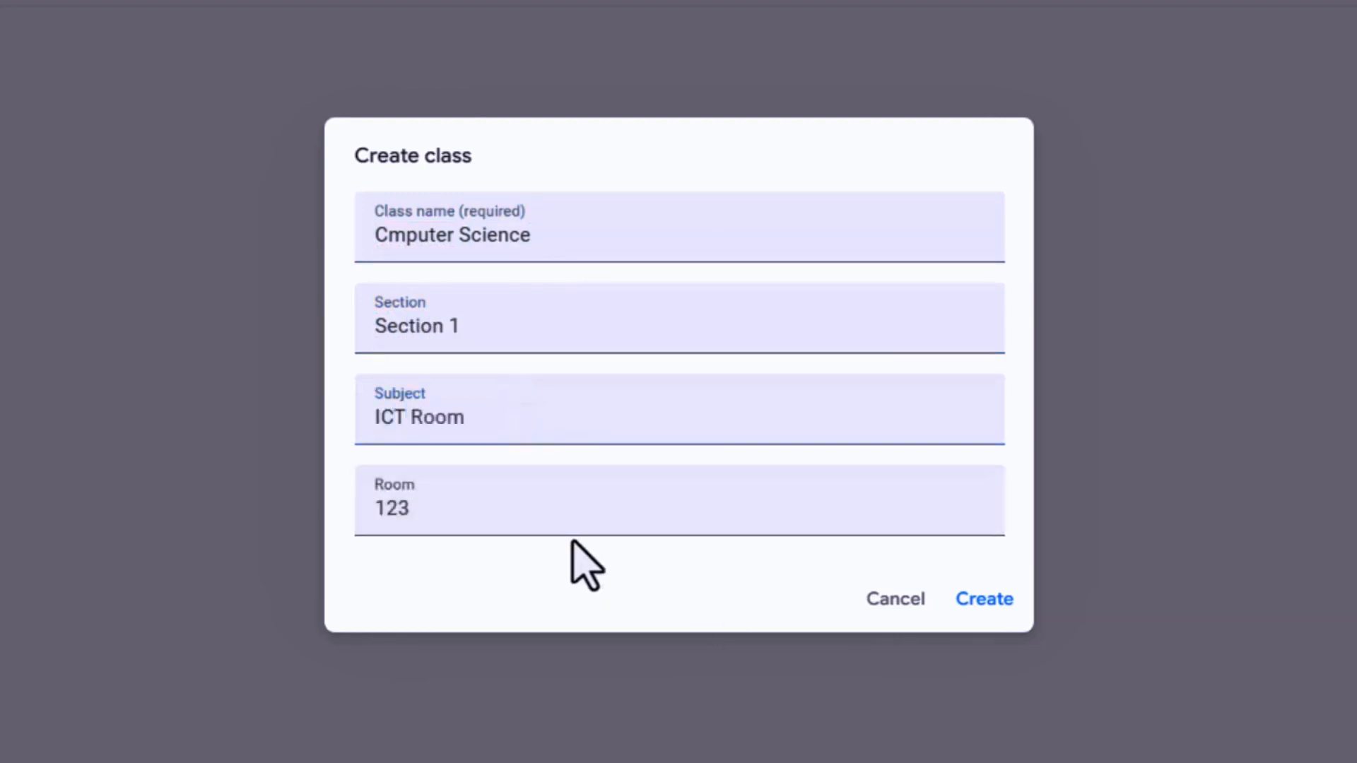
{"action": "left_click", "coordinate": [979, 622]}
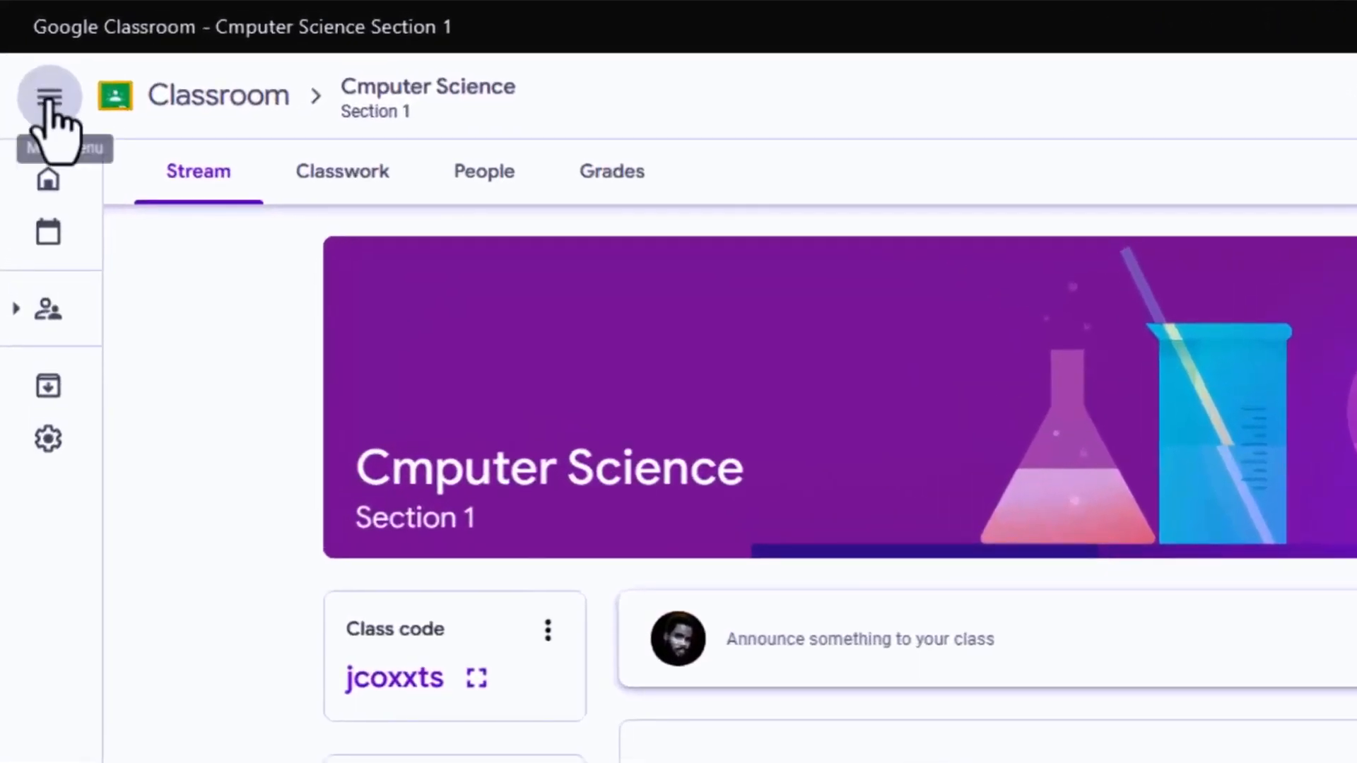
Go to the Cmputer Science class and look through its Classwork, People and Grades pages
{"action": "left_click", "coordinate": [51, 106]}
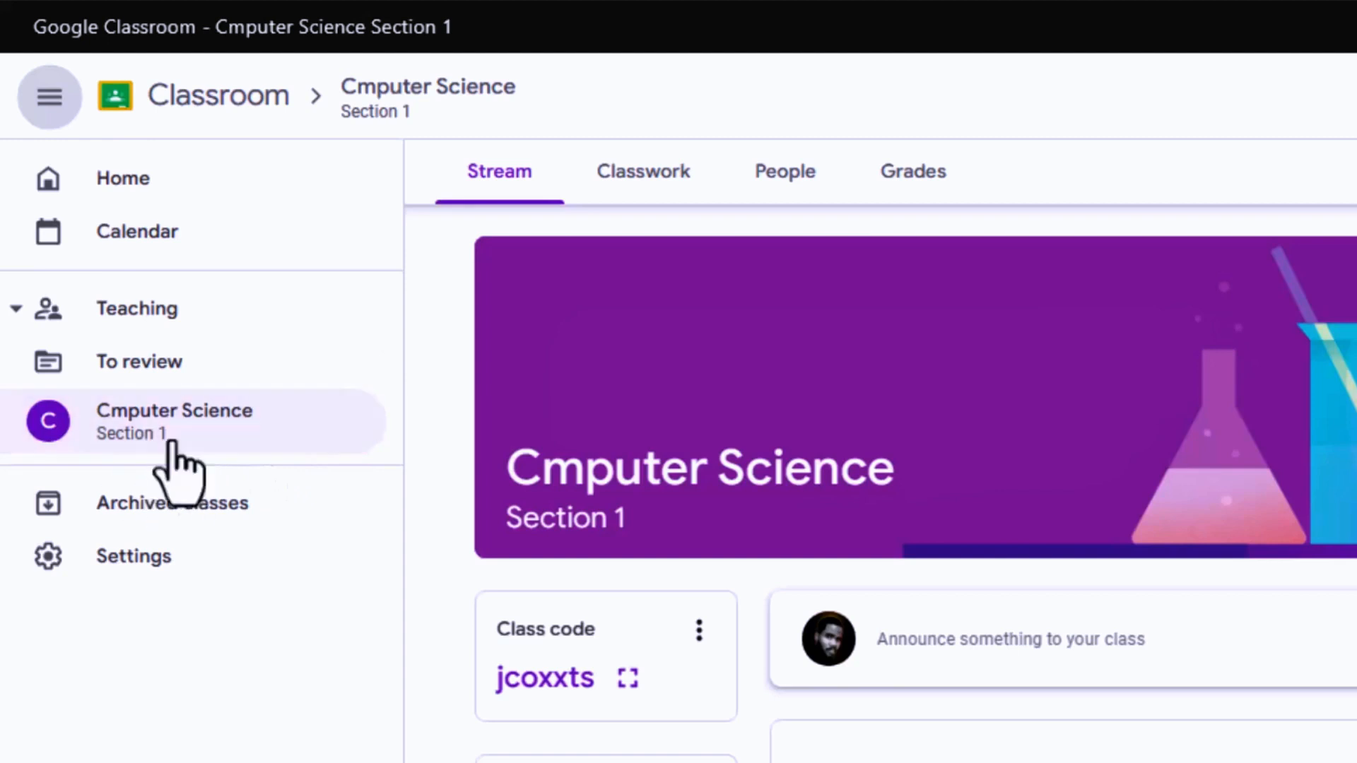
{"action": "left_click", "coordinate": [239, 424]}
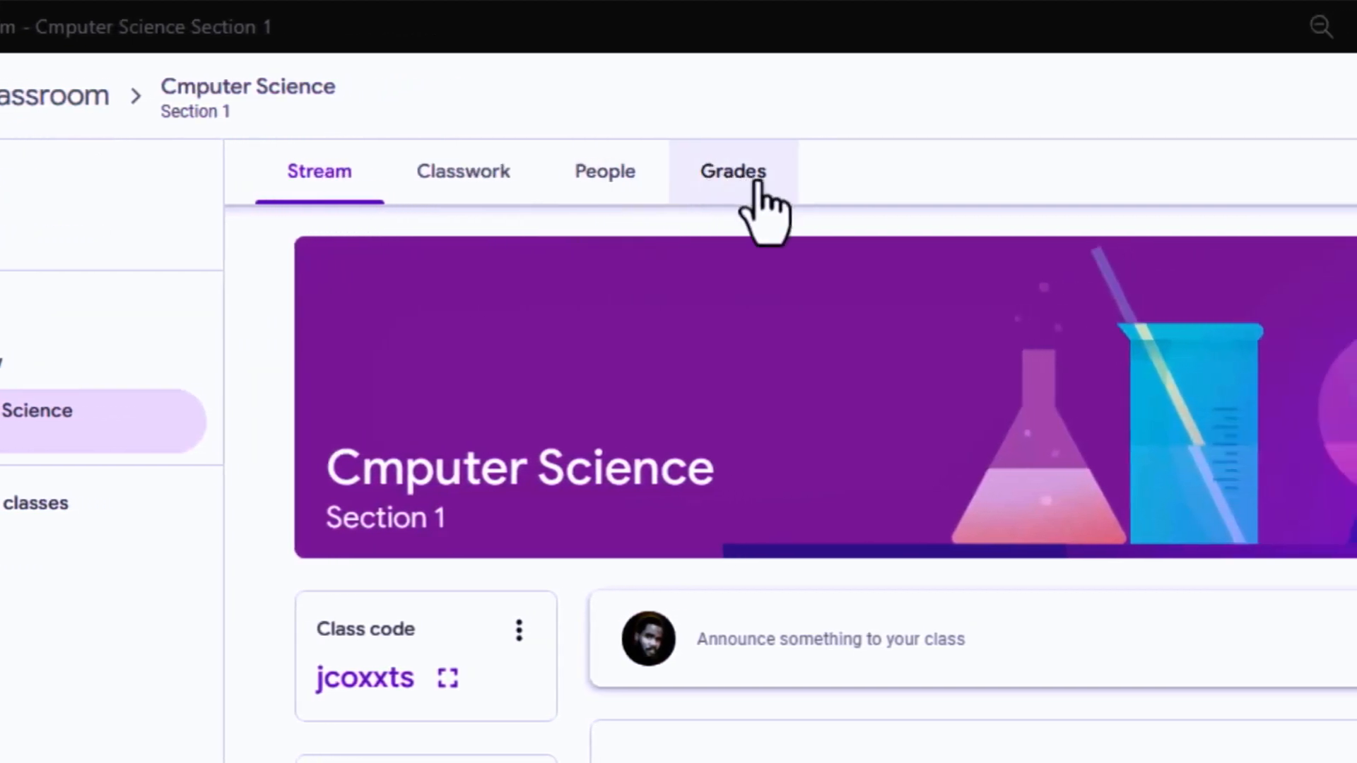
{"action": "left_click", "coordinate": [477, 184]}
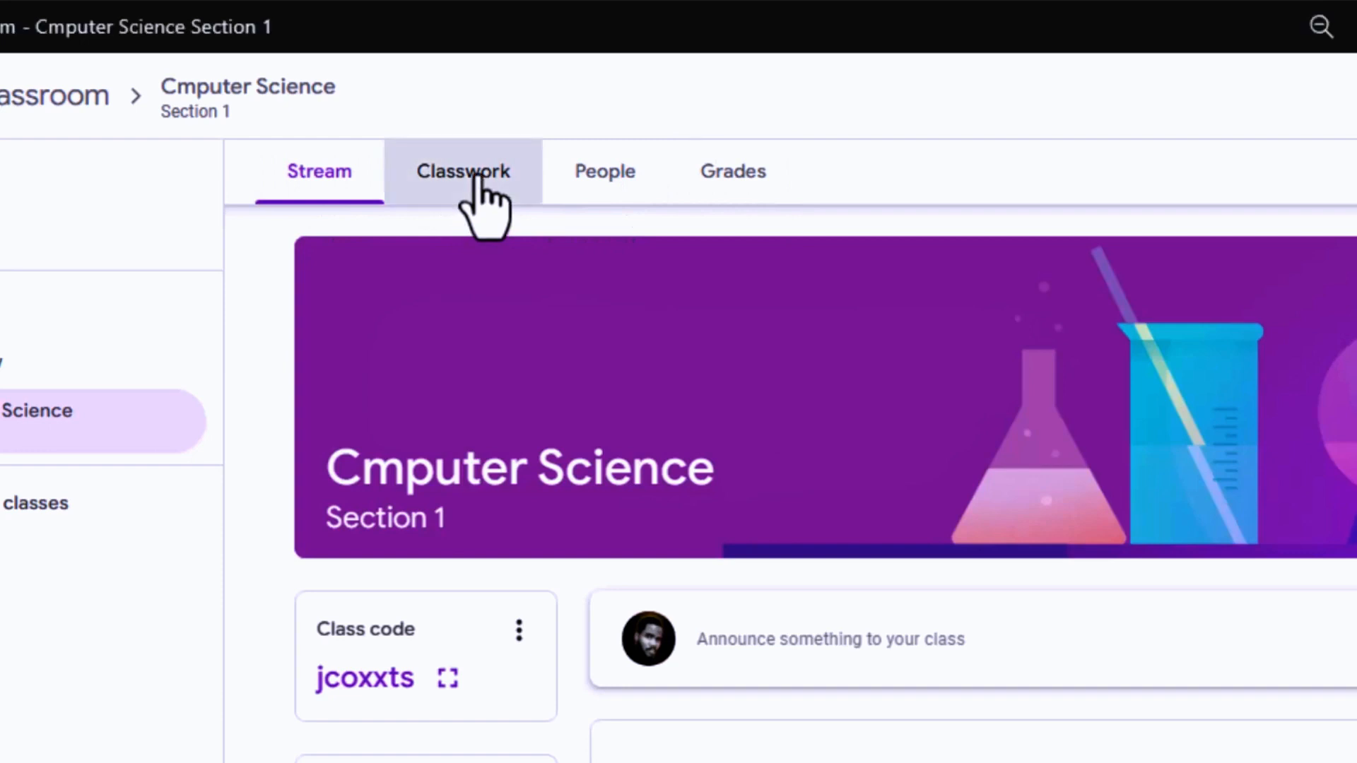
{"action": "left_click", "coordinate": [541, 258]}
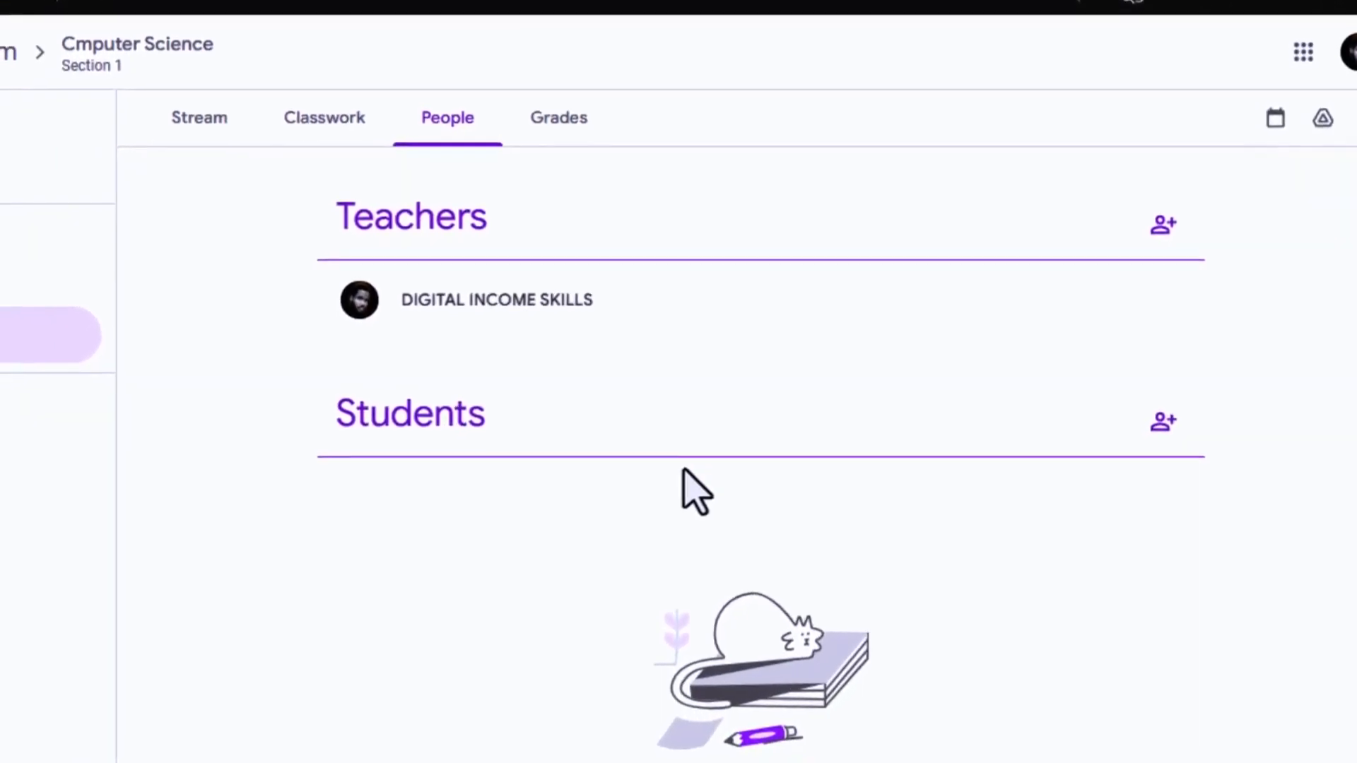
{"action": "left_click", "coordinate": [532, 116]}
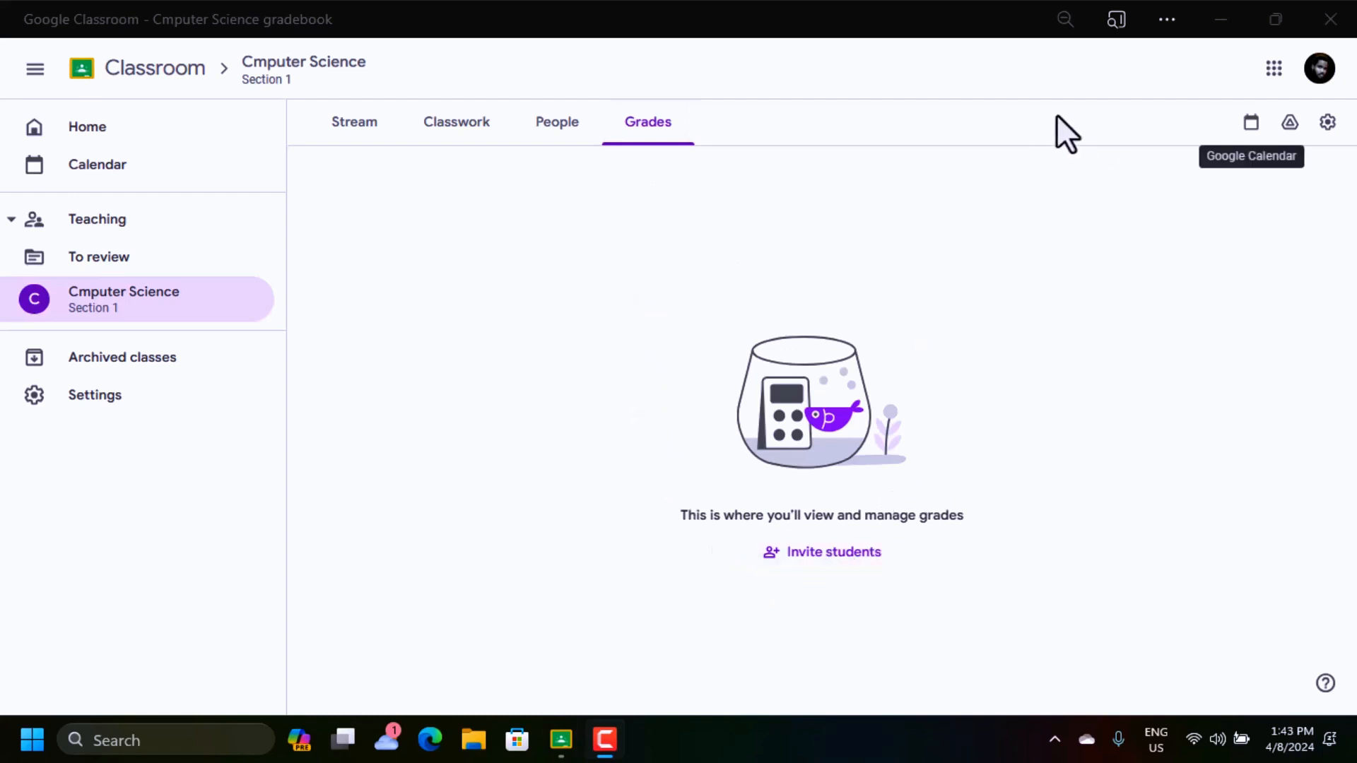
Open the Cmputer Science class settings and review the description, section, room and subject under Class Details
{"action": "left_click", "coordinate": [1329, 124]}
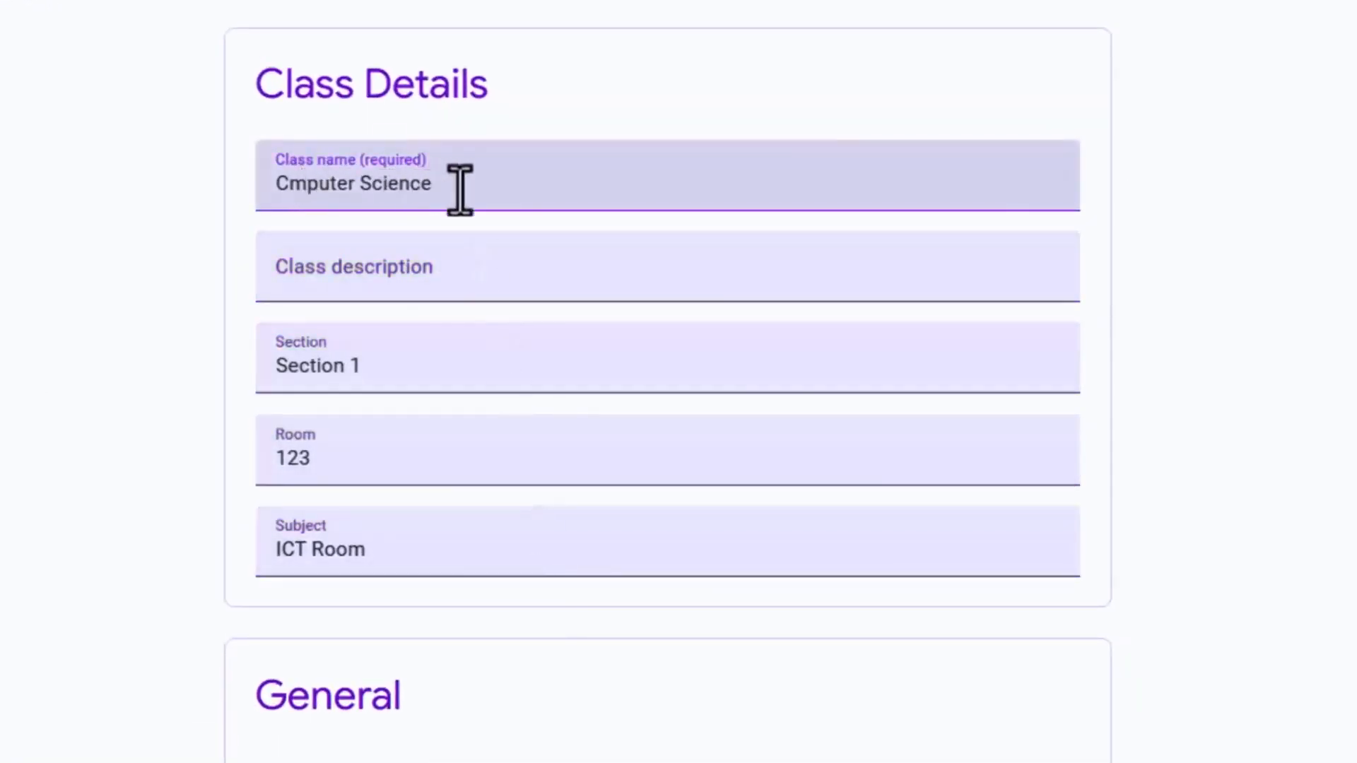
{"action": "left_click", "coordinate": [424, 268]}
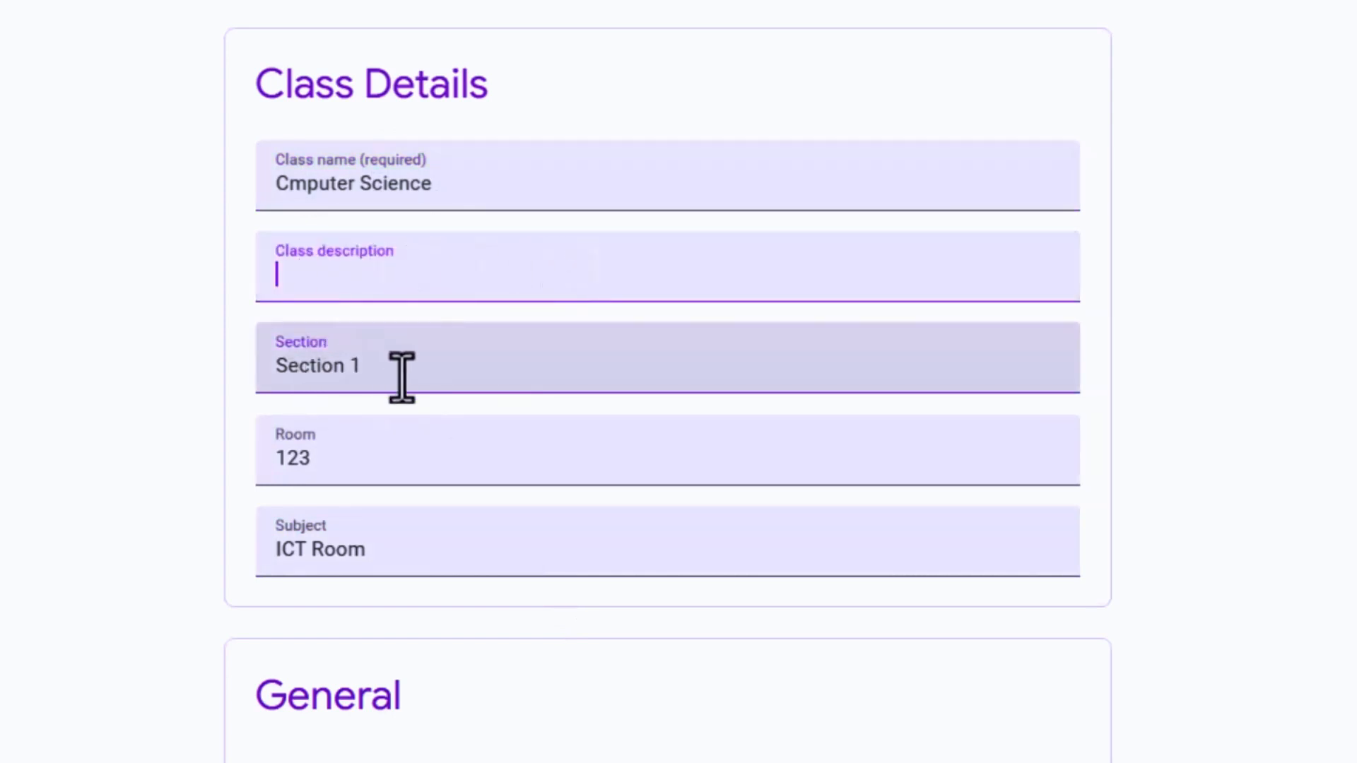
{"action": "left_click", "coordinate": [375, 473]}
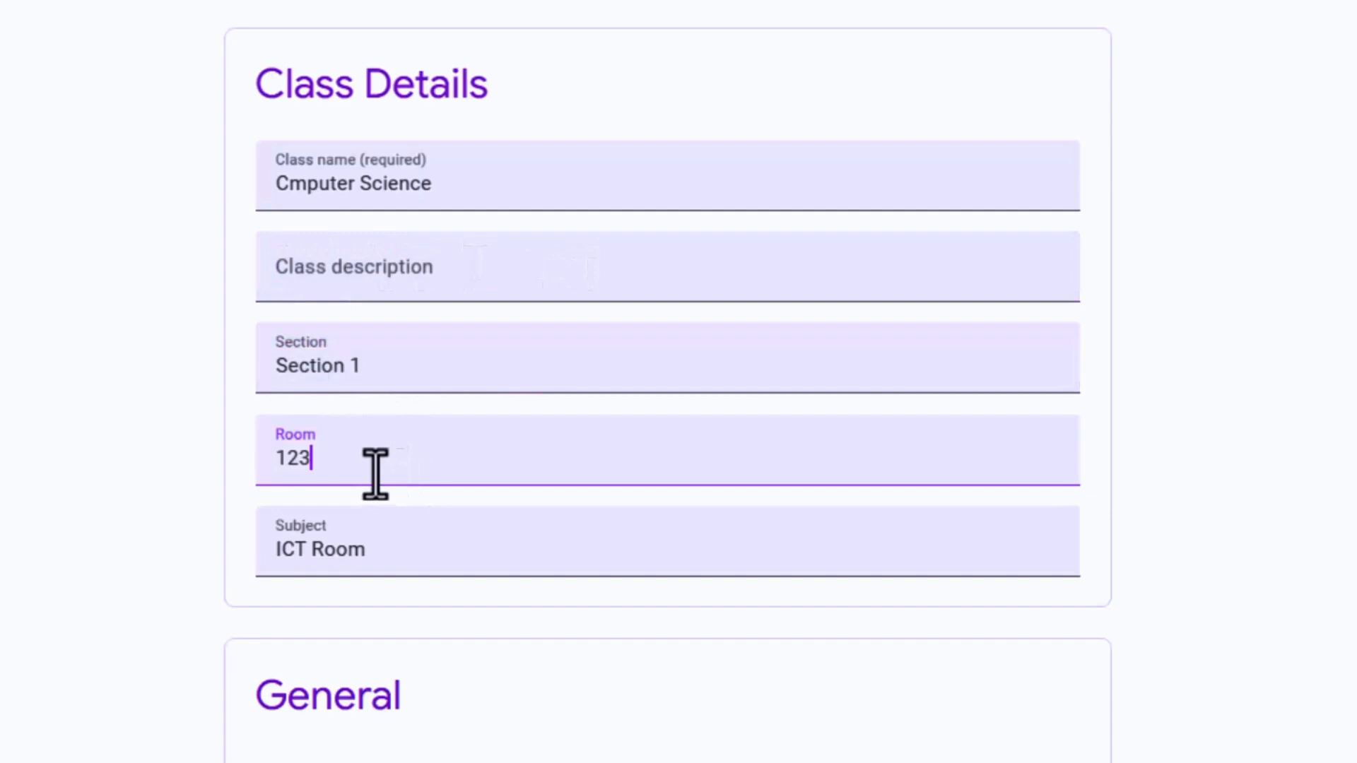
{"action": "double_click", "coordinate": [276, 466]}
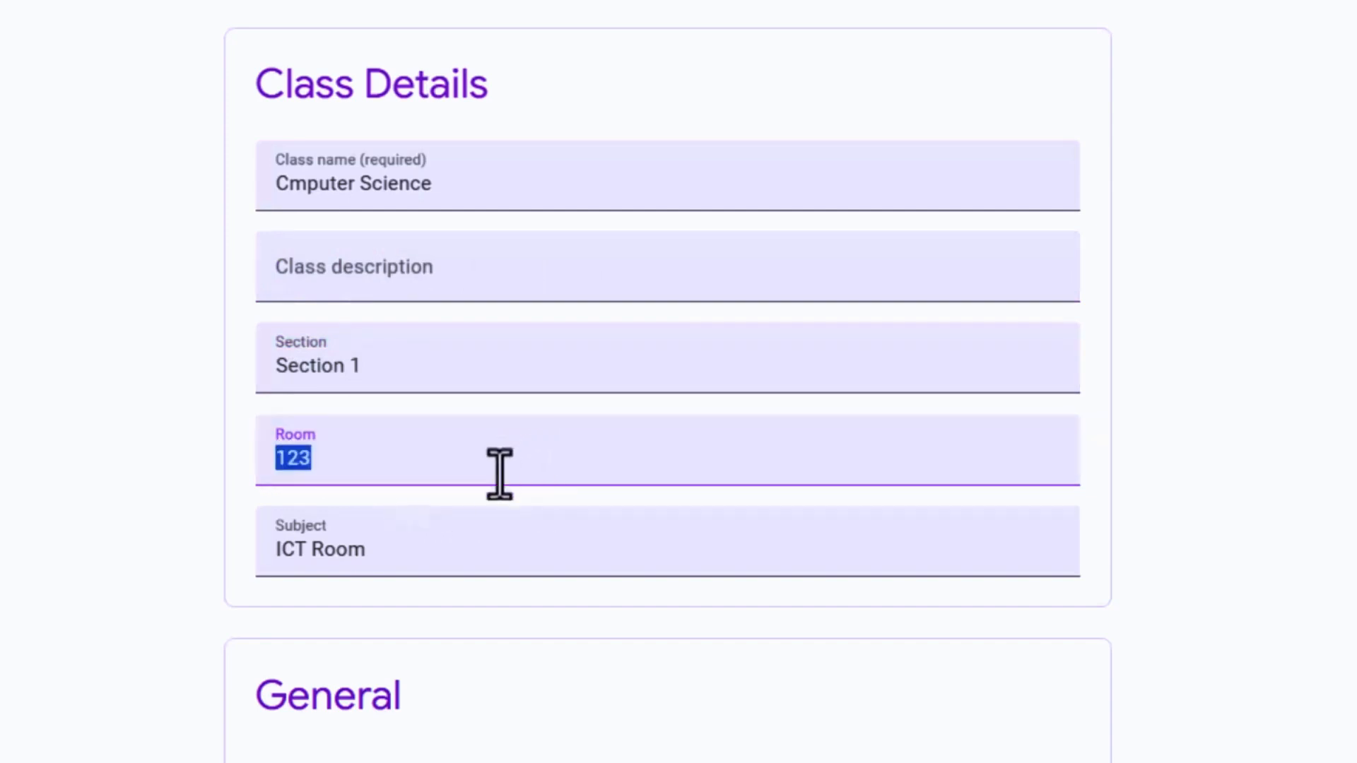
{"action": "left_click", "coordinate": [439, 552]}
{"action": "scroll", "coordinate": [454, 509], "scroll_direction": "down", "scroll_amount": 7}
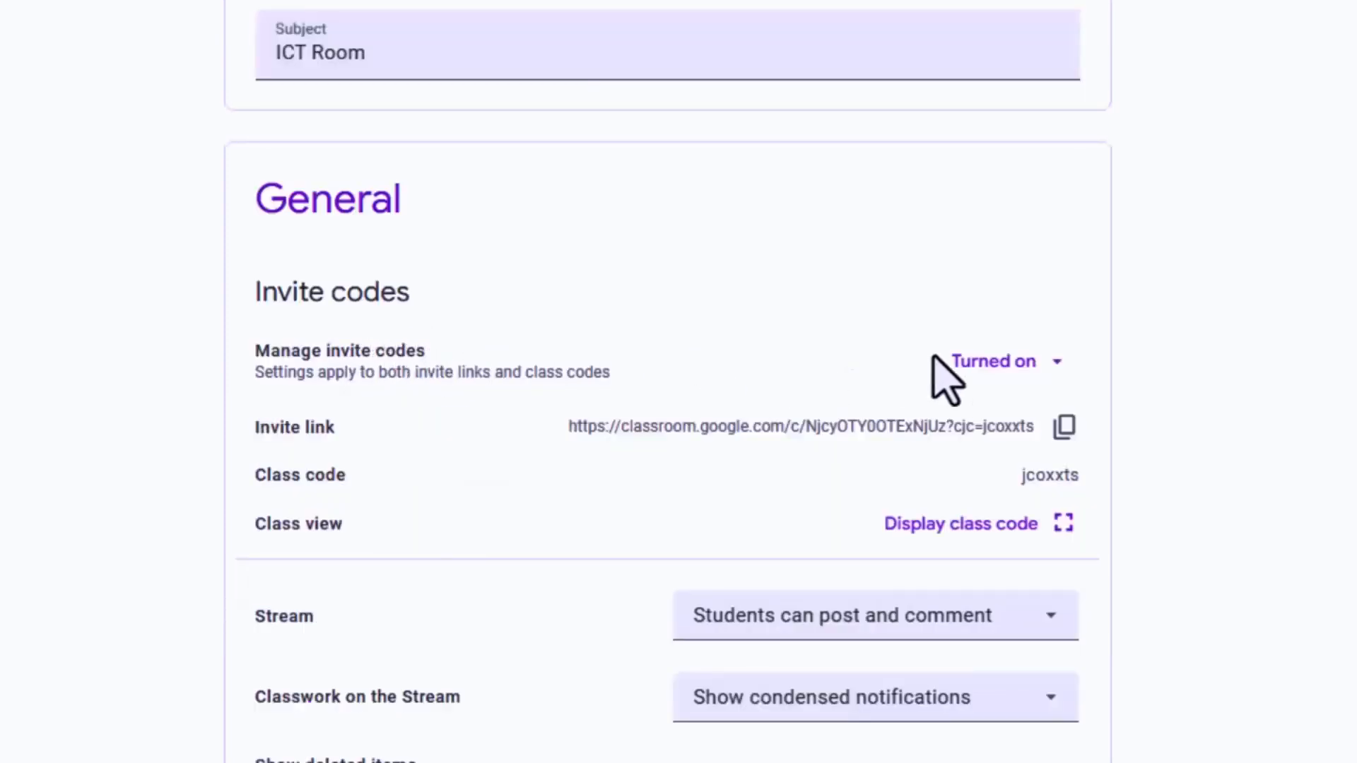
Check the options for managing invite codes, and copy the class invite link and display the class code
{"action": "left_click", "coordinate": [1015, 364]}
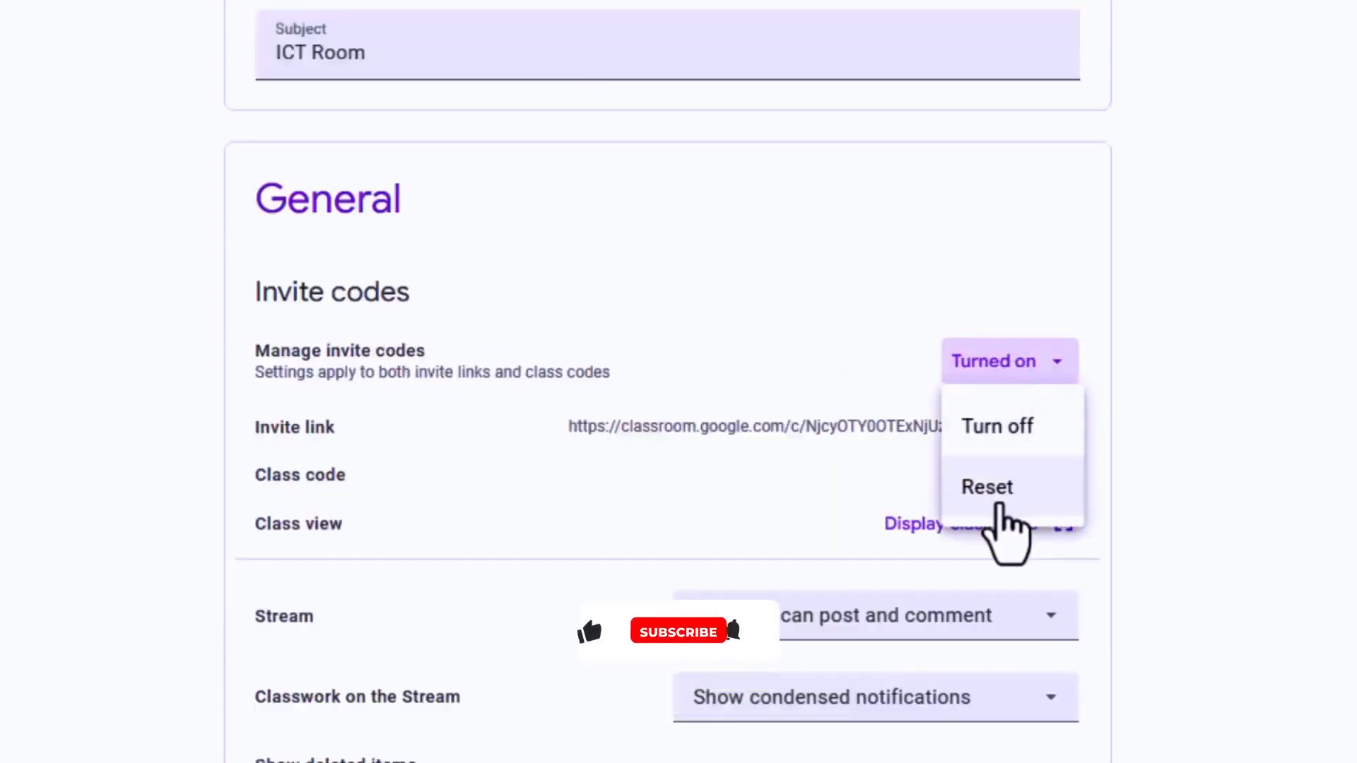
{"action": "left_click", "coordinate": [868, 363]}
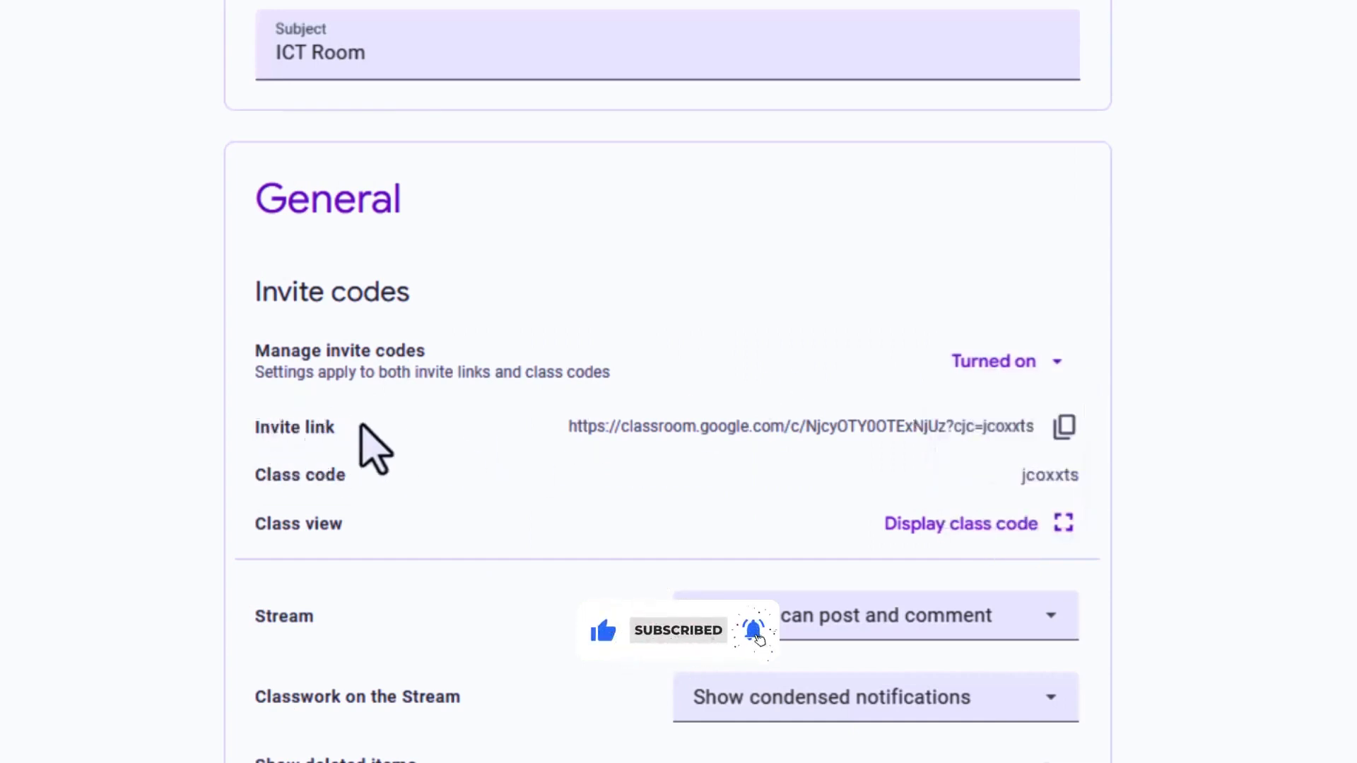
{"action": "left_click", "coordinate": [1064, 426]}
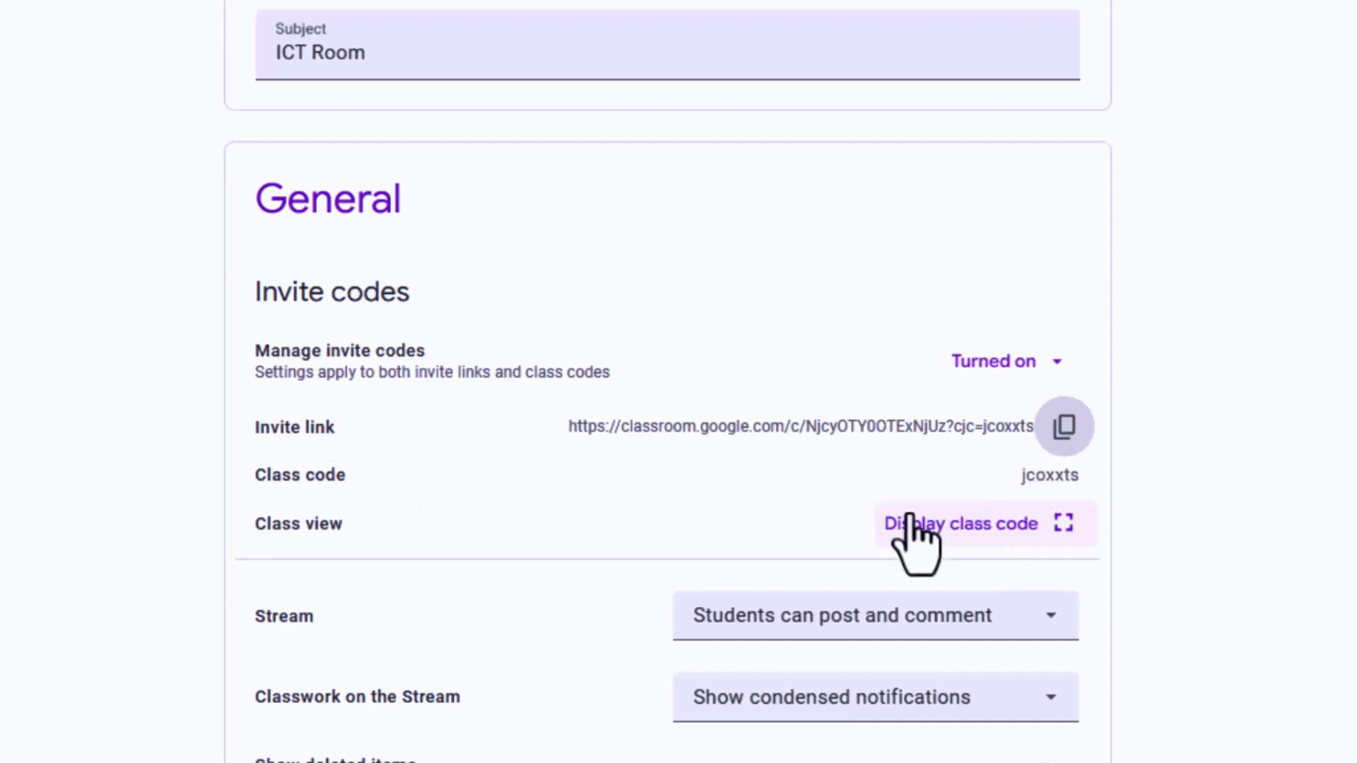
{"action": "left_click", "coordinate": [1022, 532]}
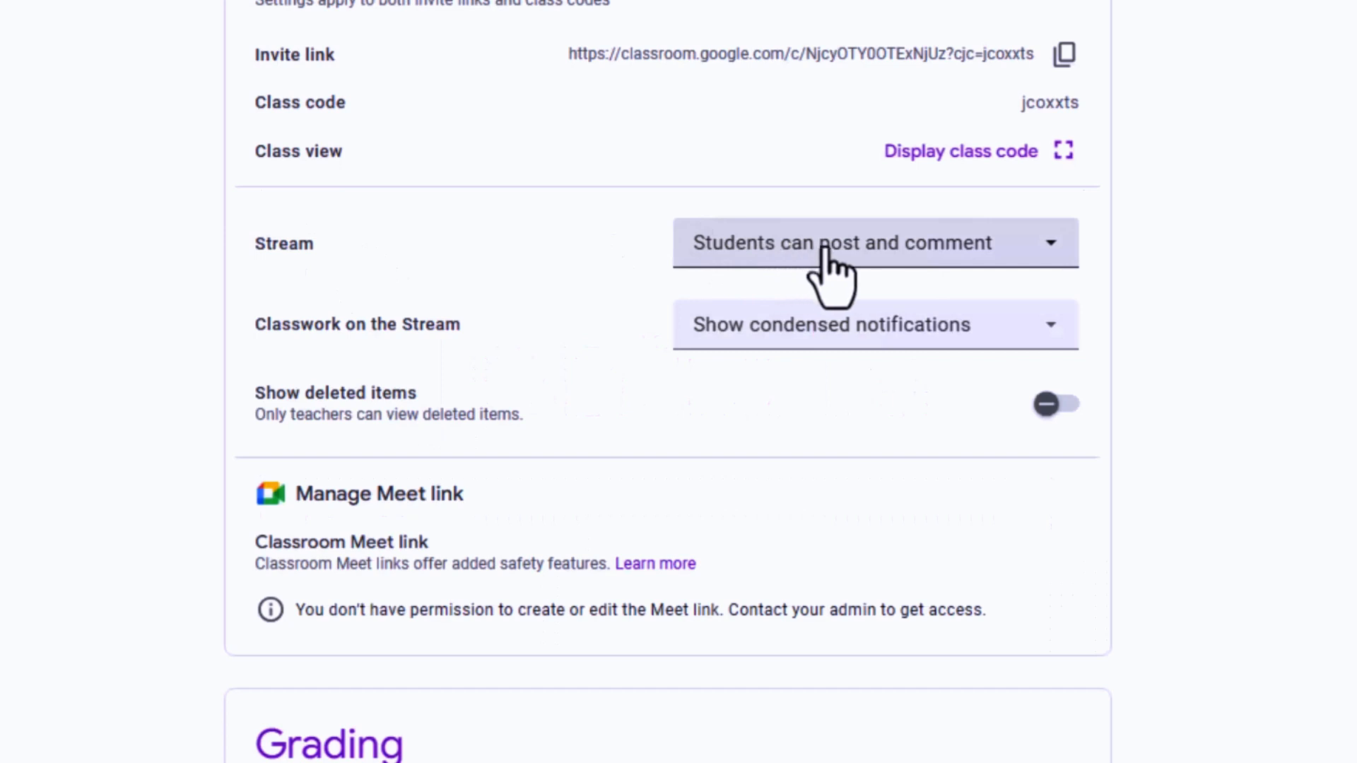
Examine the available options for student posting on the Stream and for Classwork on the Stream
{"action": "left_click", "coordinate": [1050, 242]}
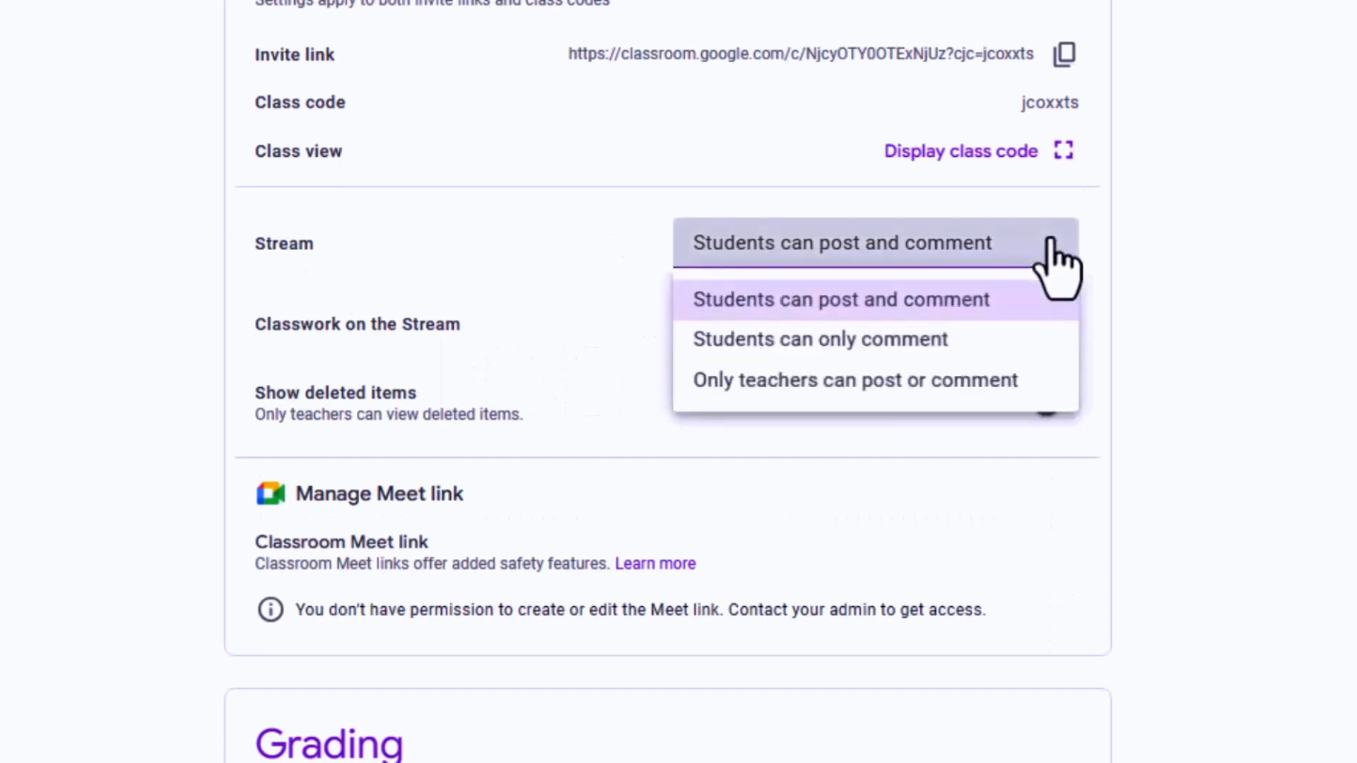
{"action": "left_click", "coordinate": [875, 242]}
{"action": "left_click", "coordinate": [1039, 243]}
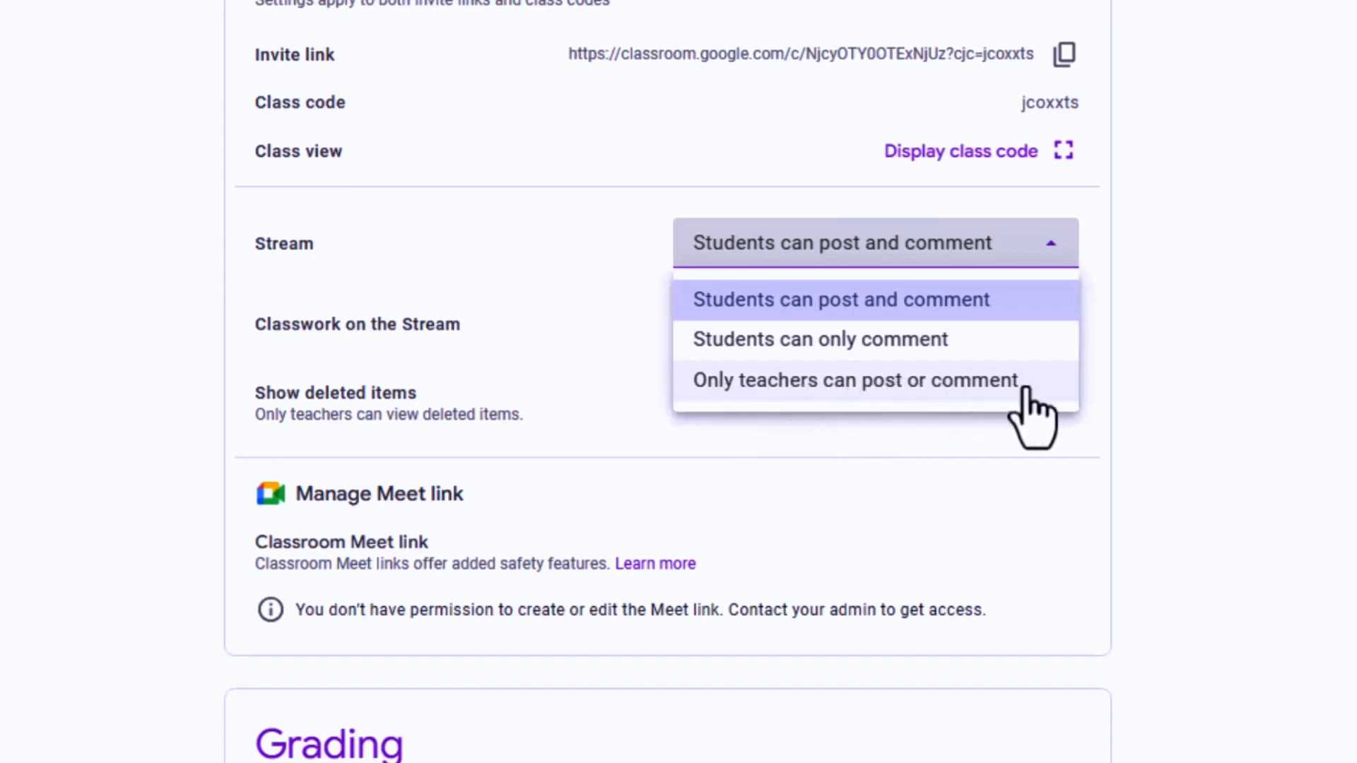
{"action": "left_click", "coordinate": [632, 325]}
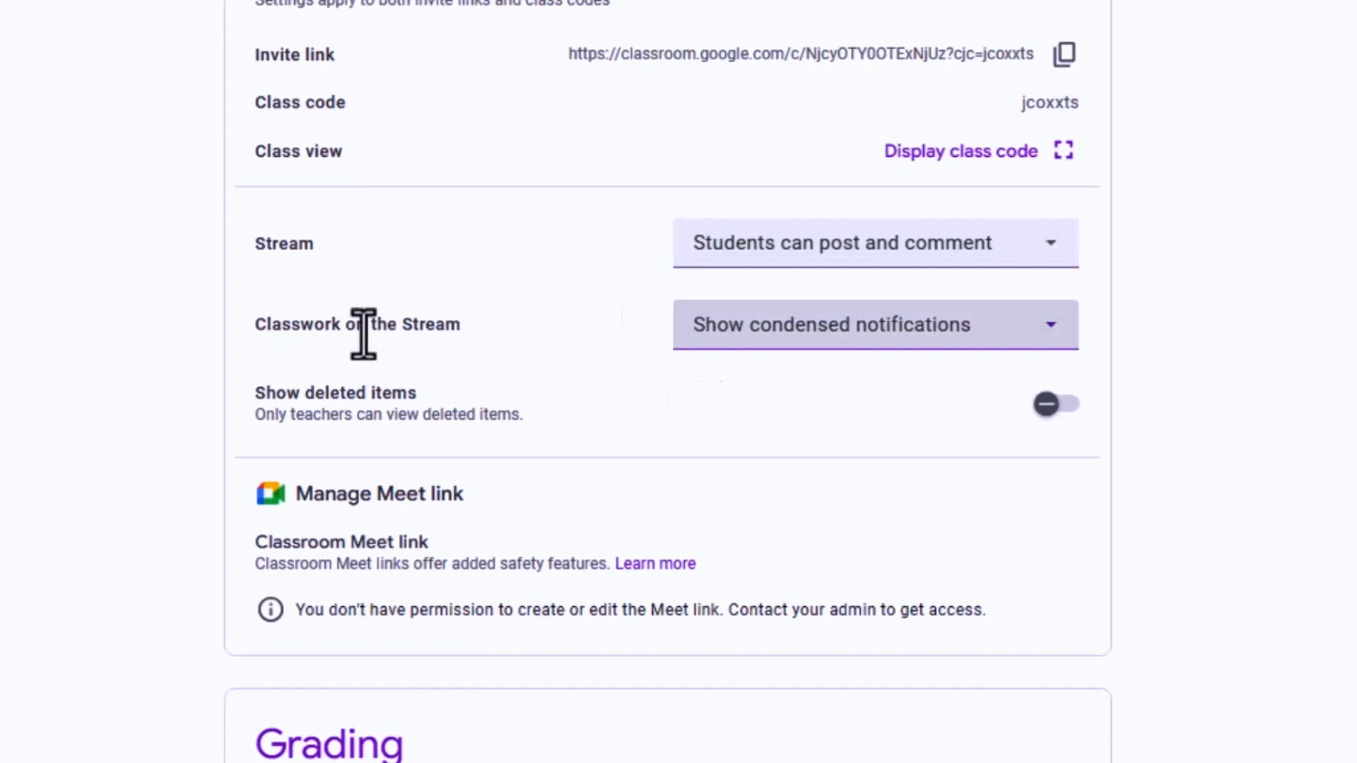
{"action": "left_click", "coordinate": [979, 327]}
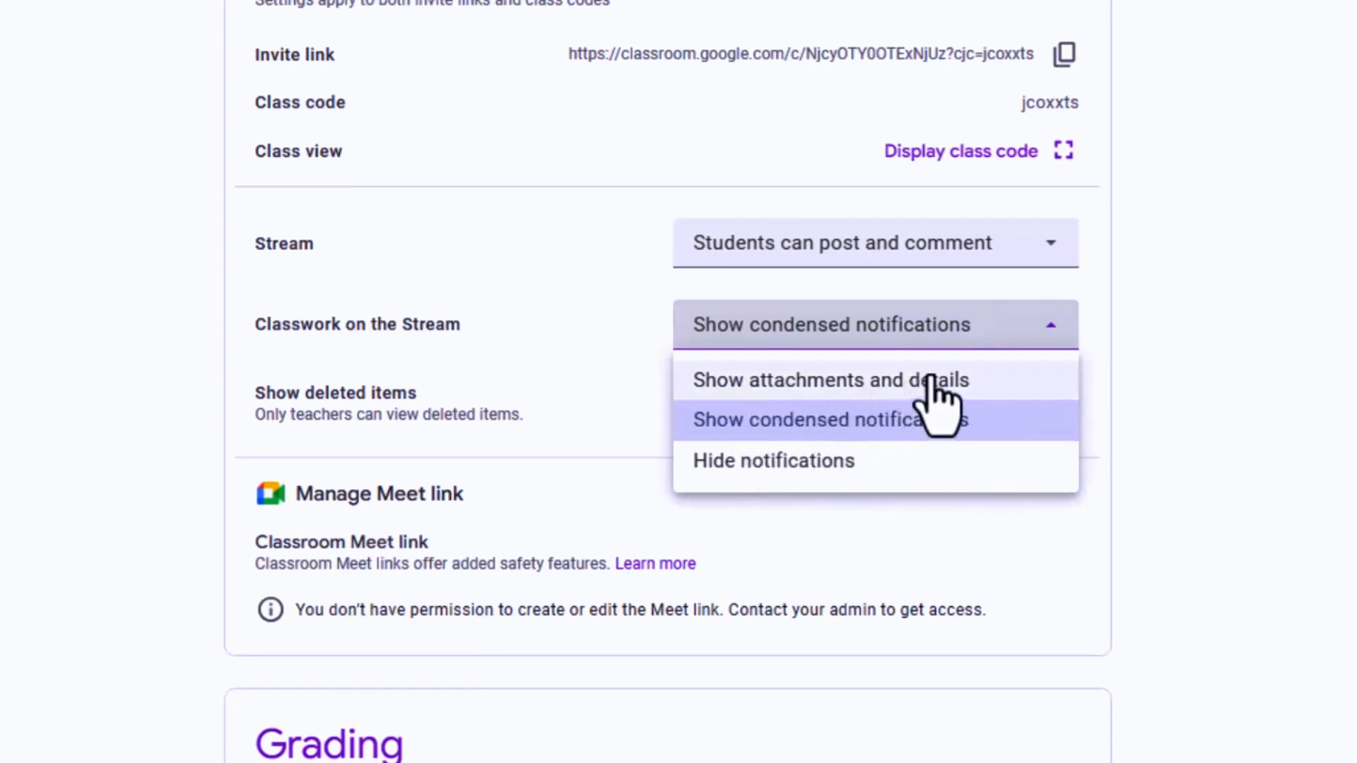
Turn the Show deleted items setting on and back off
{"action": "scroll", "coordinate": [425, 198], "scroll_direction": "down", "scroll_amount": 3}
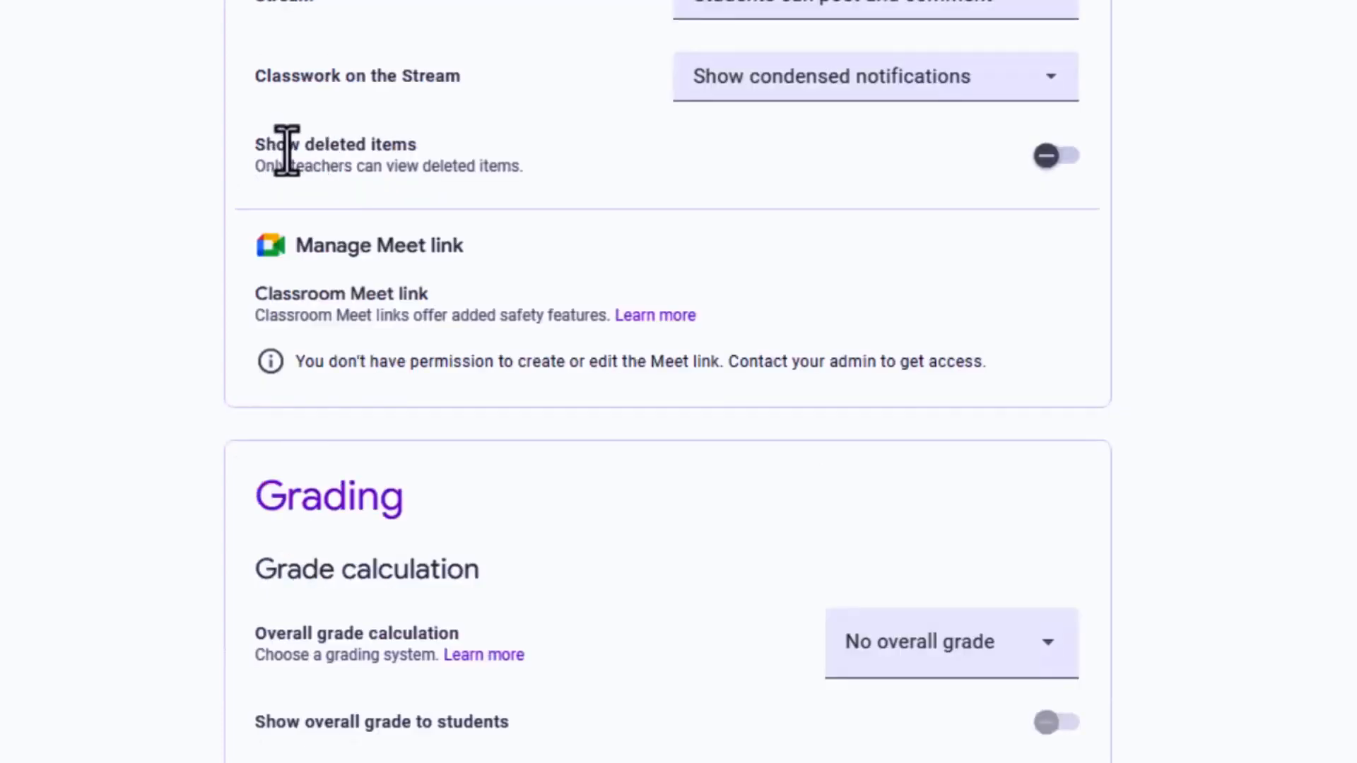
{"action": "left_click", "coordinate": [1042, 155]}
{"action": "left_click", "coordinate": [1057, 157]}
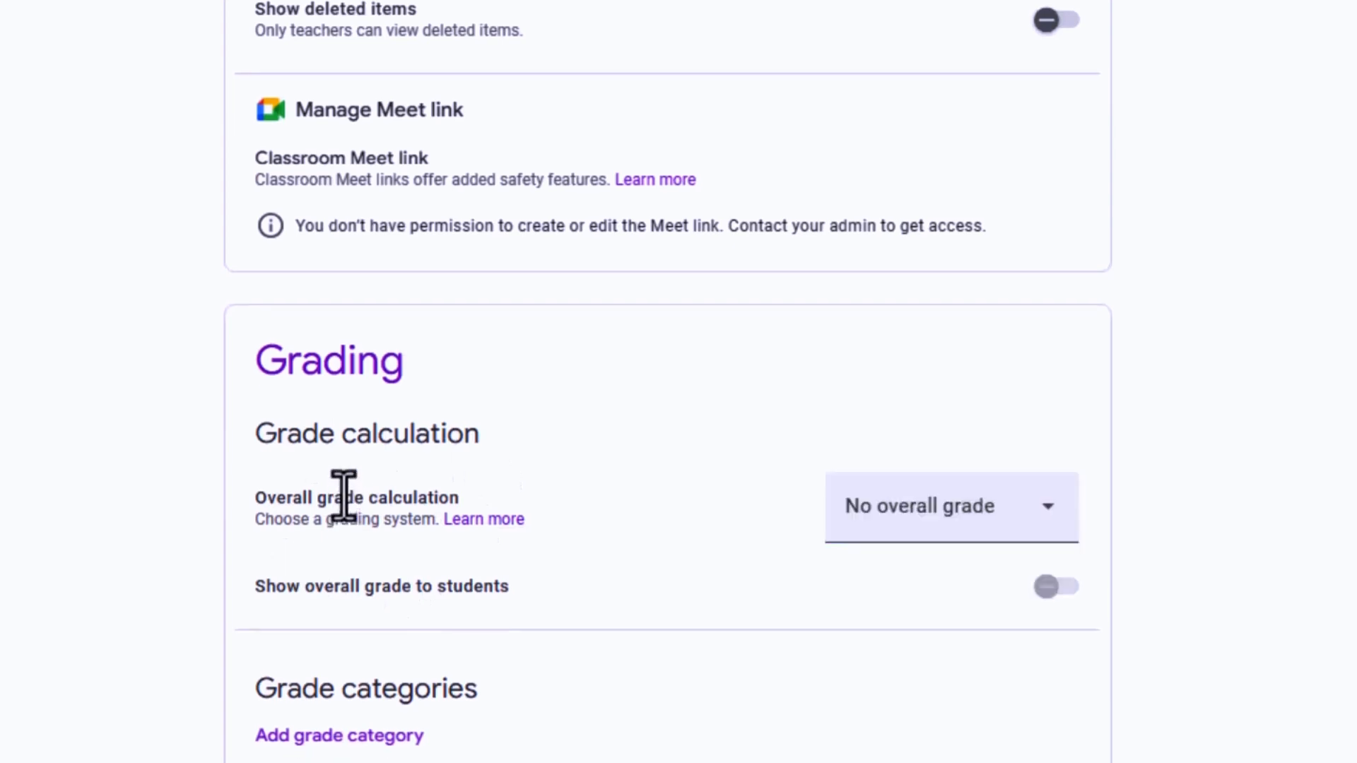
Set the overall grade calculation to Weighted by category in the Grading settings
{"action": "scroll", "coordinate": [909, 534], "scroll_direction": "down", "scroll_amount": 1}
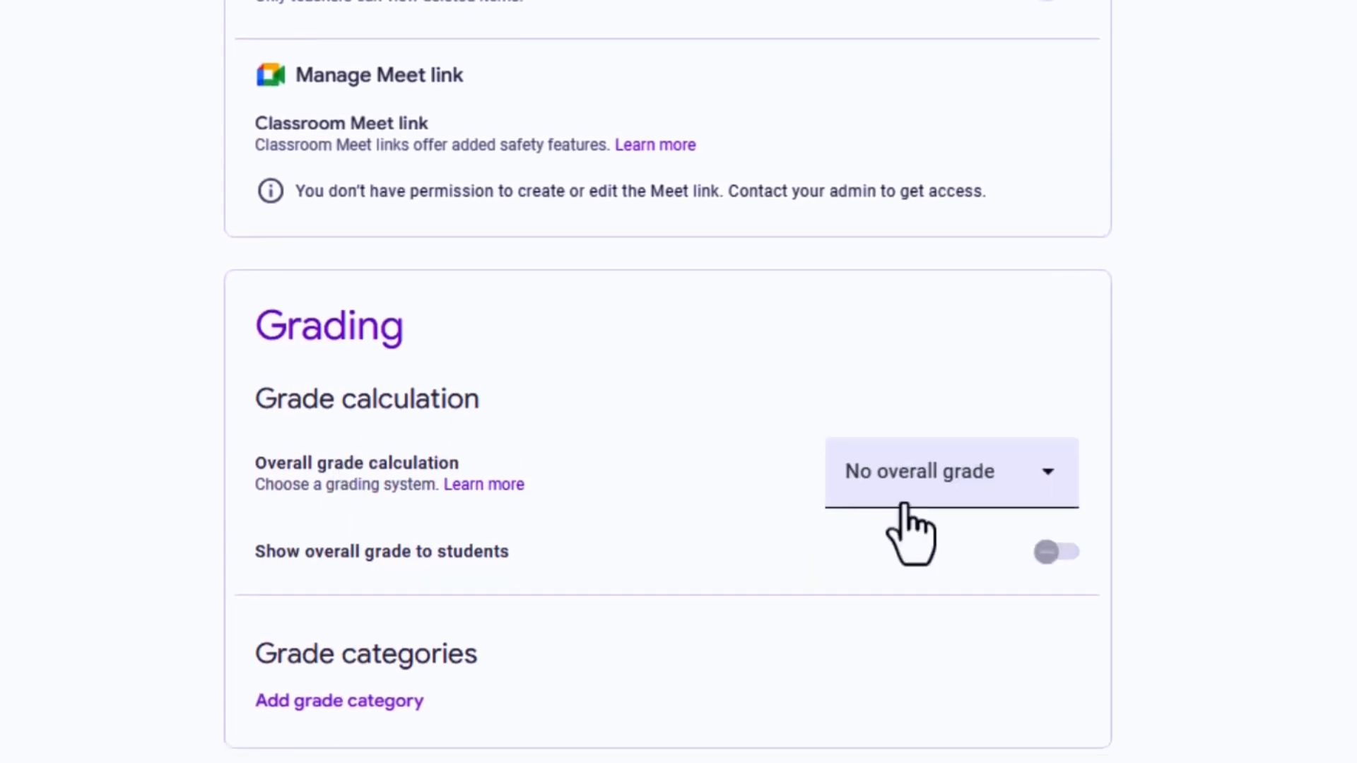
{"action": "left_click", "coordinate": [1050, 488]}
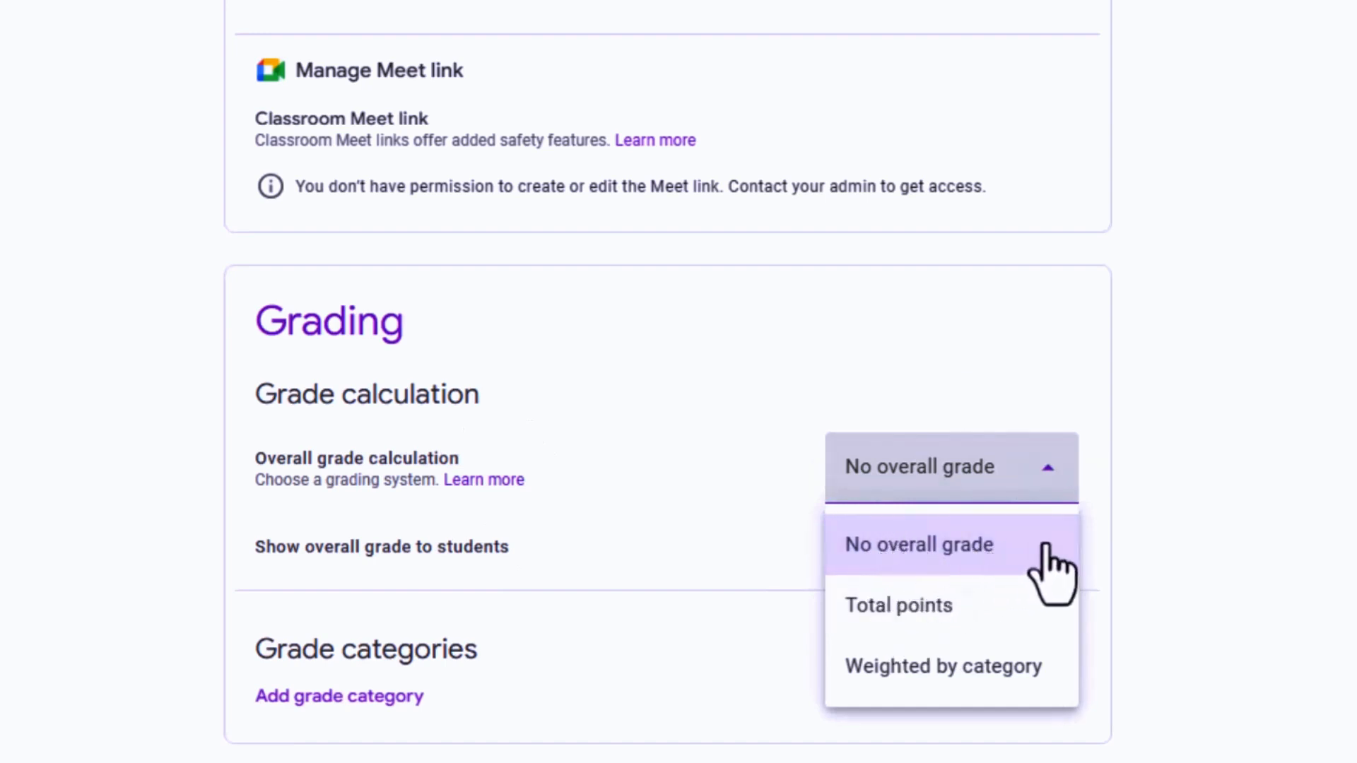
{"action": "left_click", "coordinate": [948, 607]}
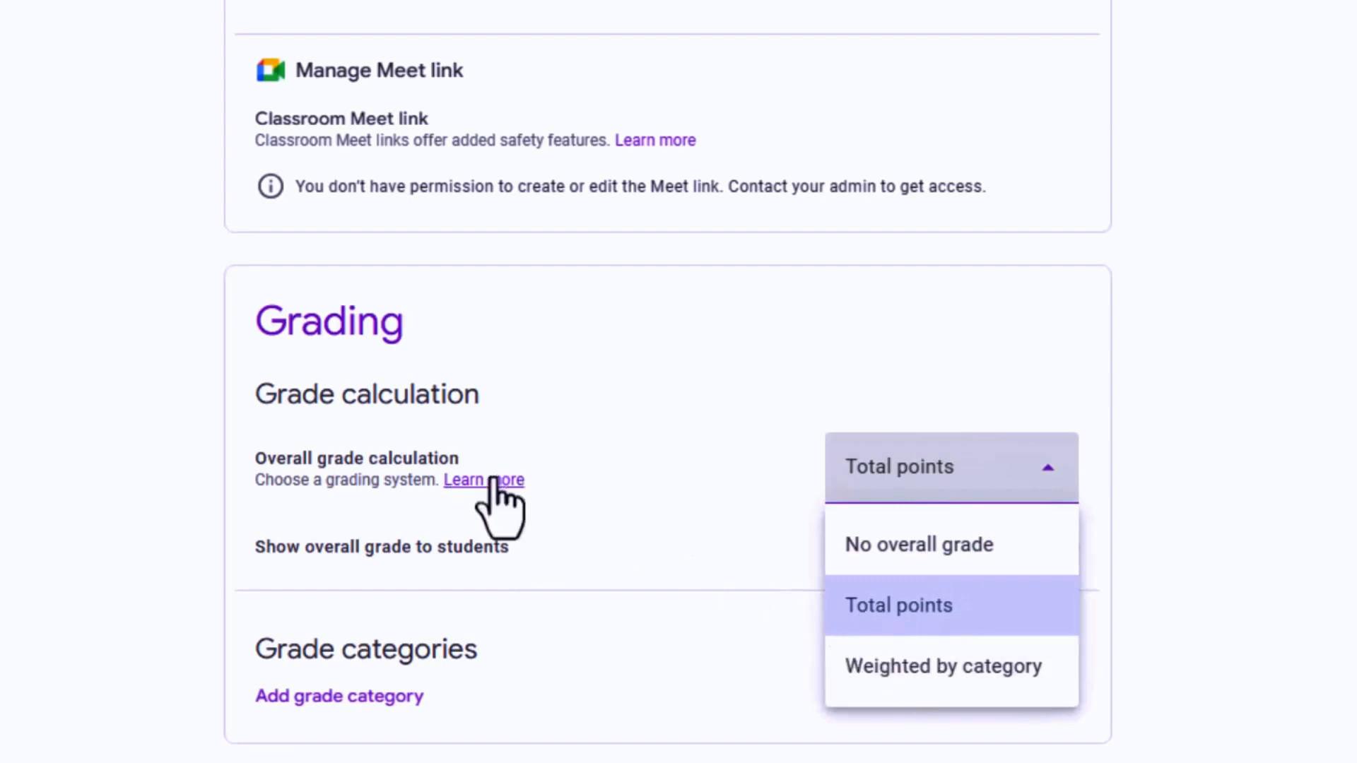
{"action": "left_click", "coordinate": [919, 670]}
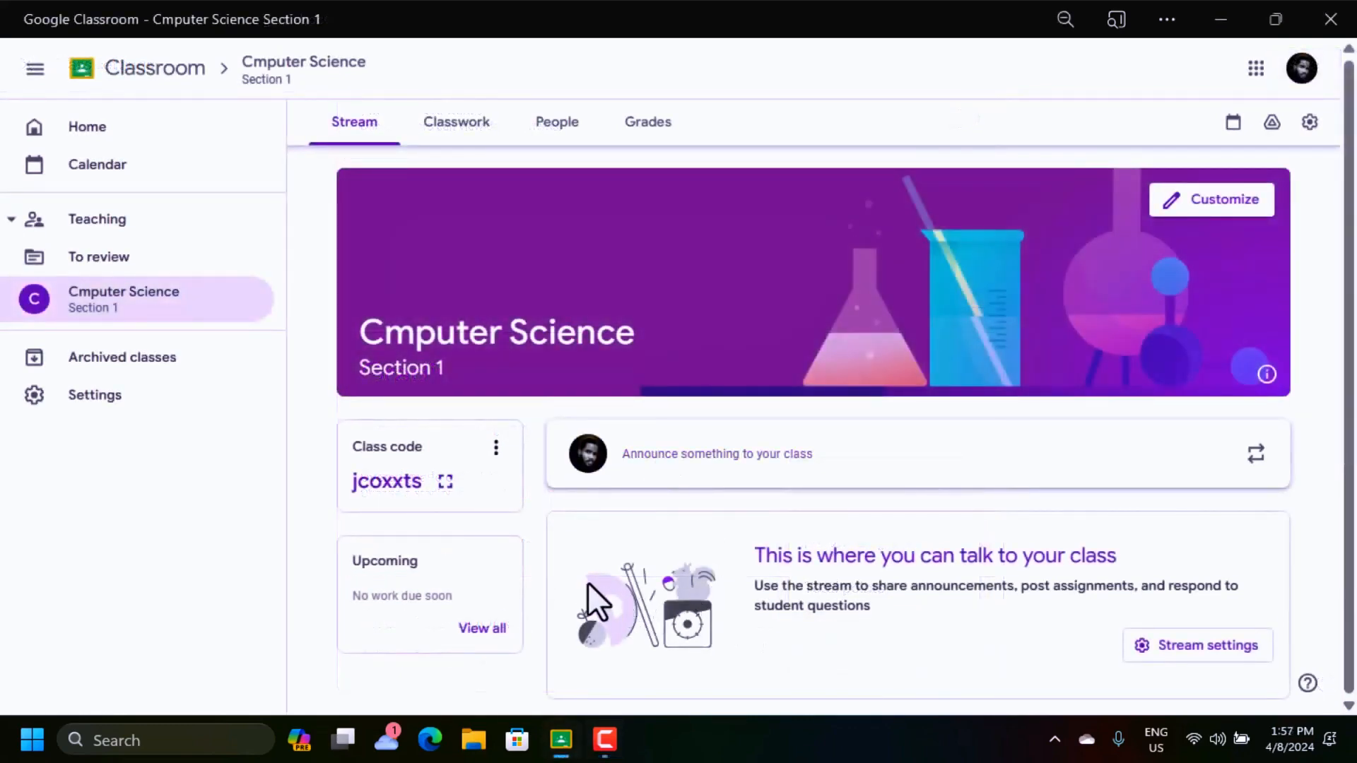
Invite four students to the Cmputer Science class by their e-mail addresses
{"action": "left_click", "coordinate": [552, 125]}
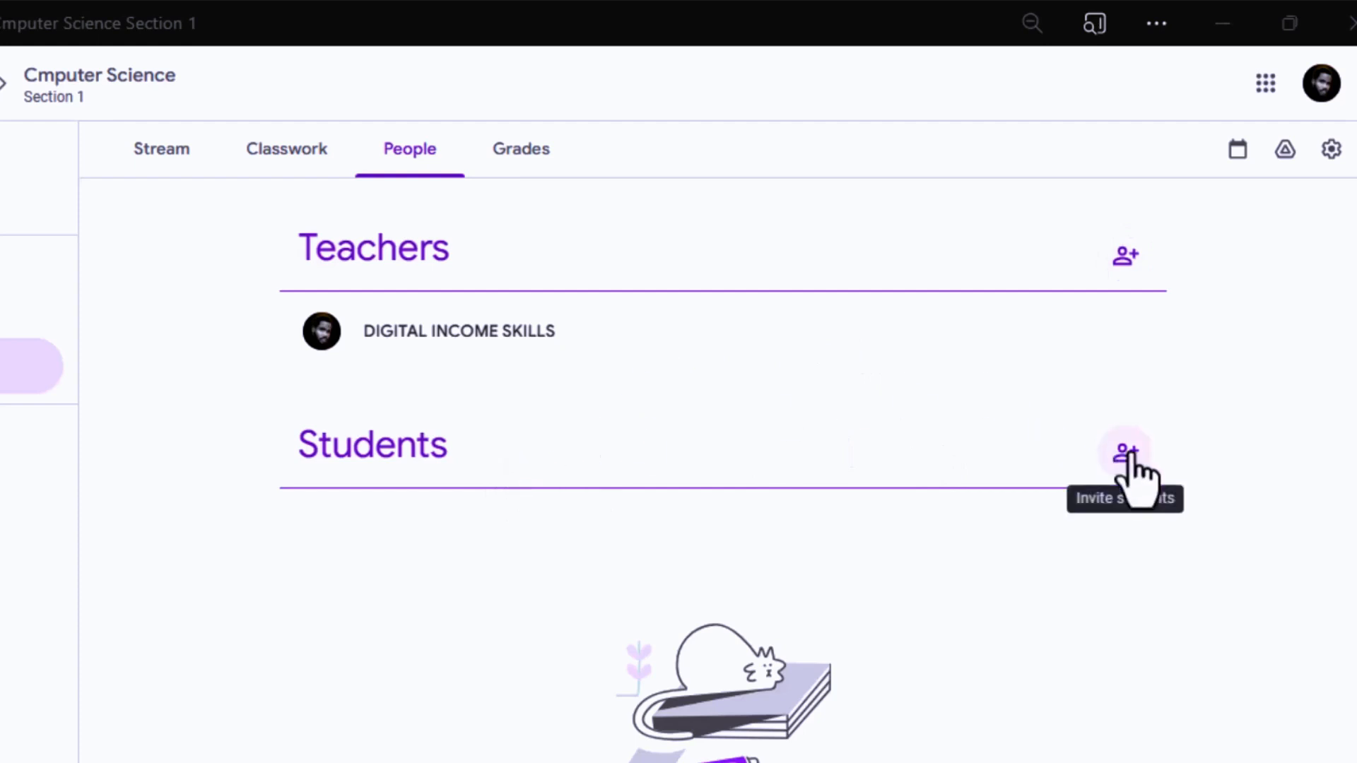
{"action": "left_click", "coordinate": [1127, 454]}
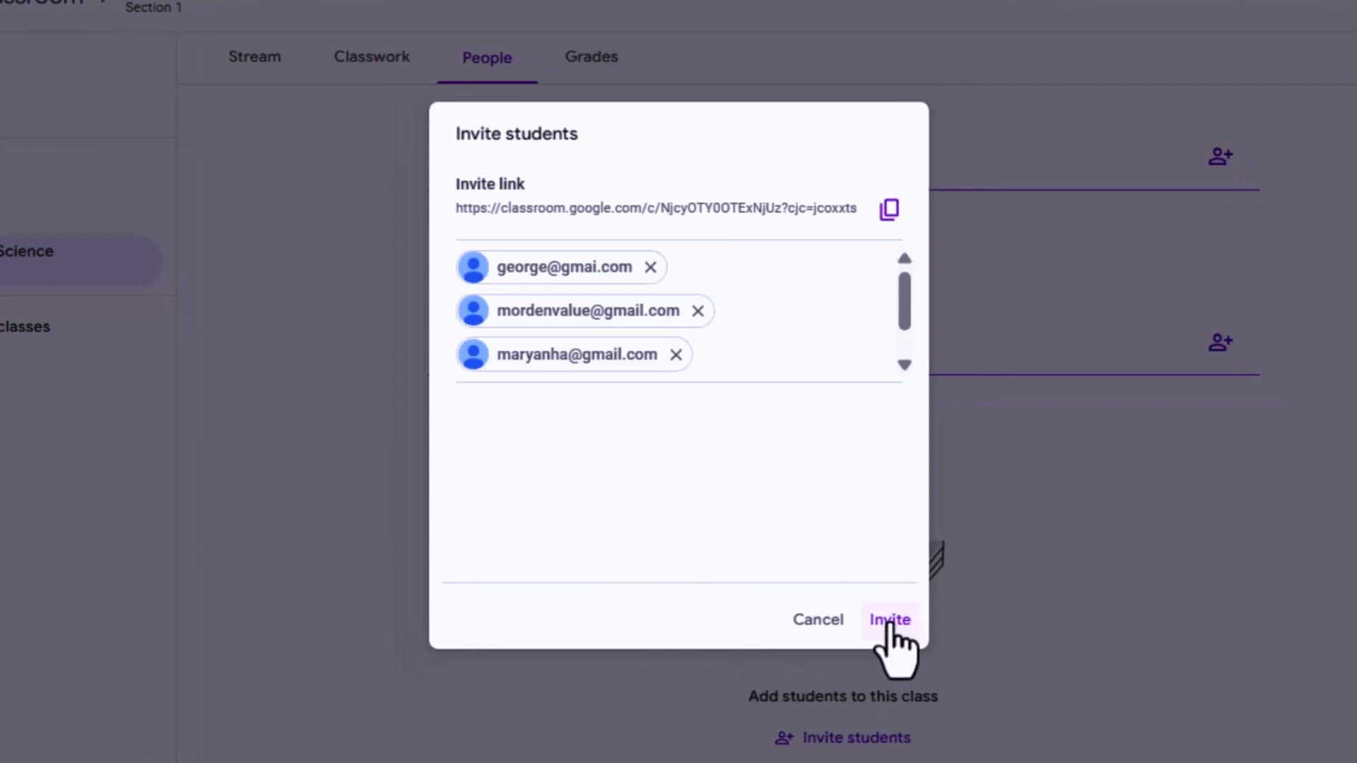
{"action": "left_click", "coordinate": [889, 621]}
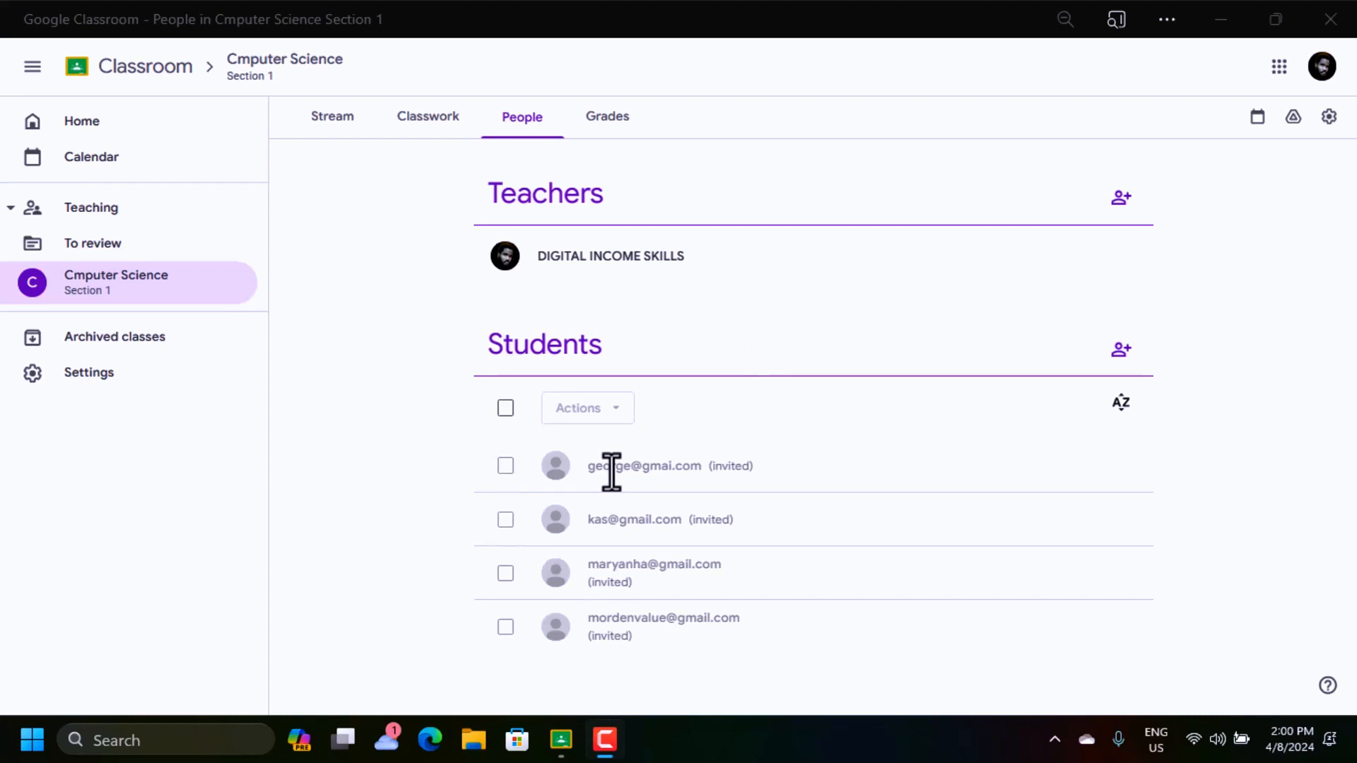
Return to the class Stream and copy the class code for sharing with students
{"action": "left_click", "coordinate": [337, 135]}
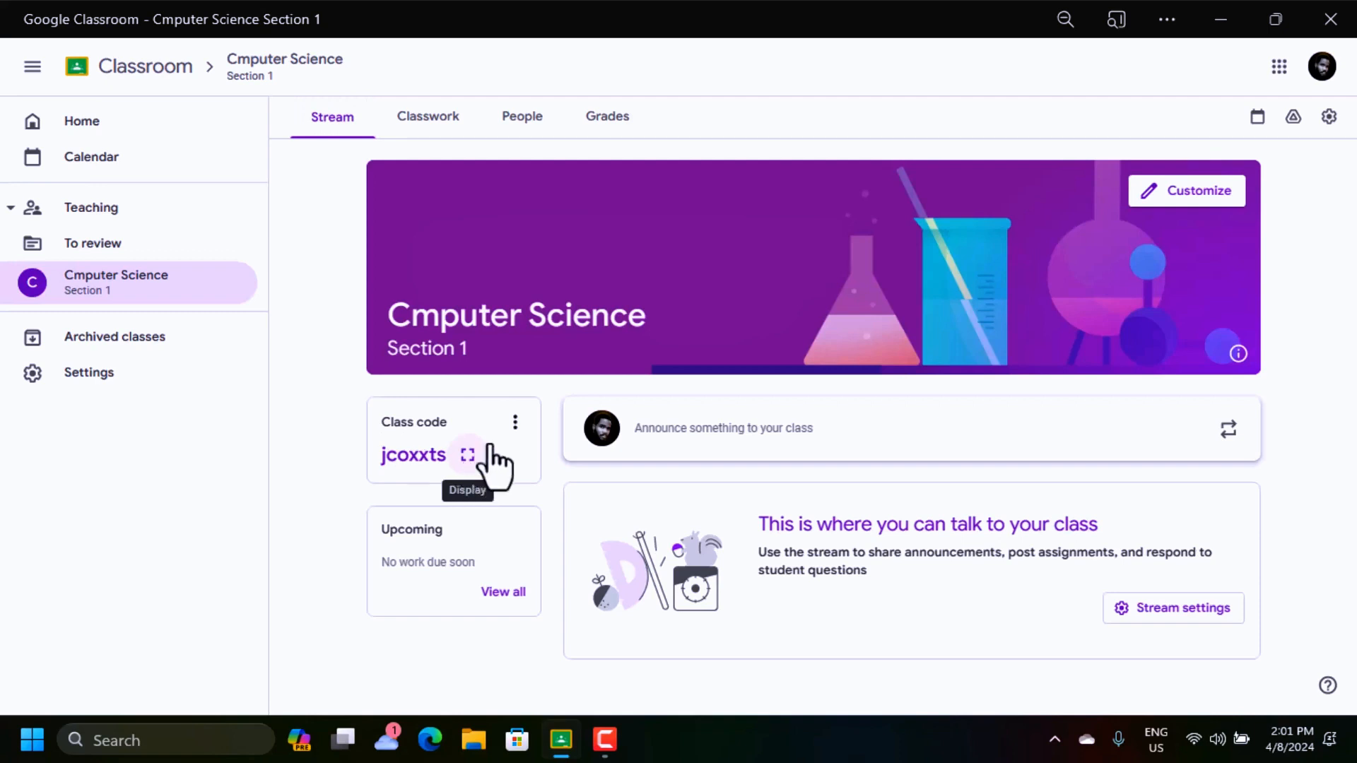
{"action": "left_click", "coordinate": [515, 423]}
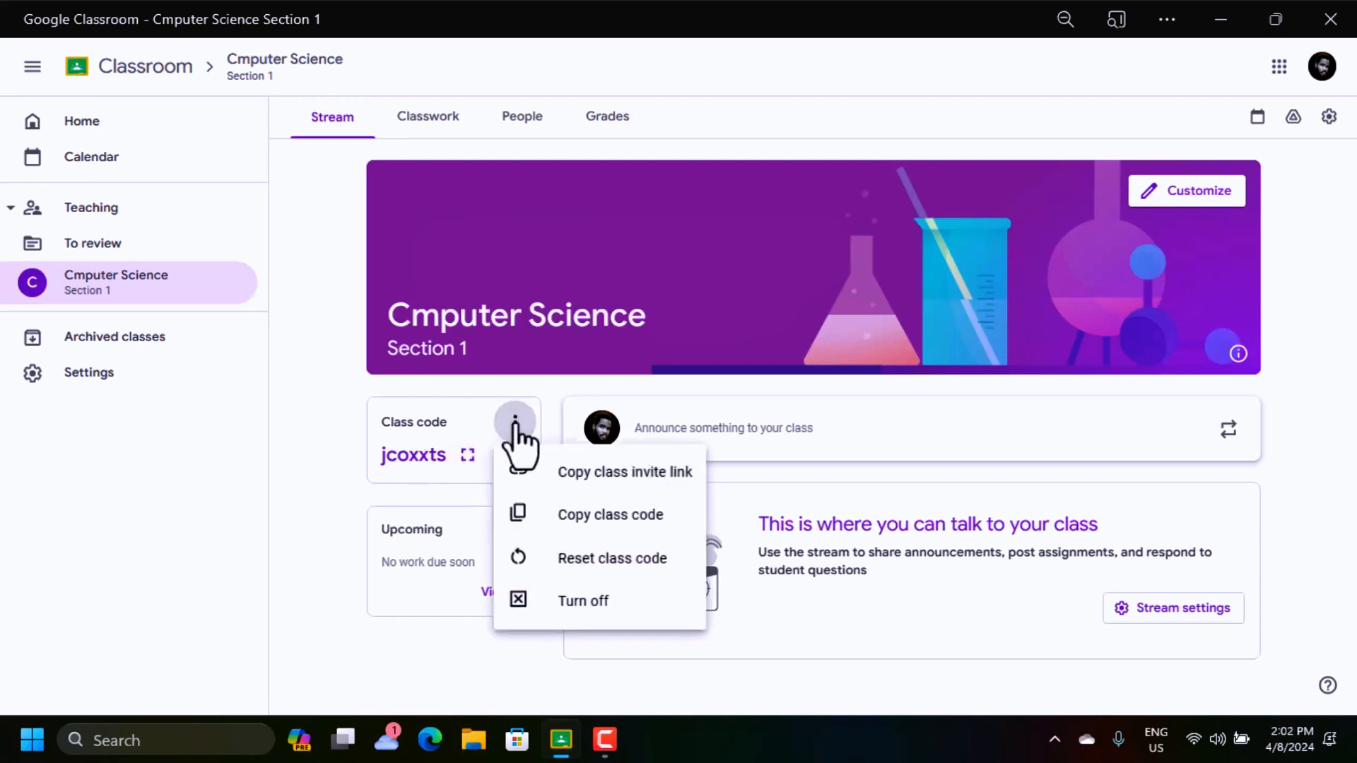
{"action": "left_click", "coordinate": [625, 517]}
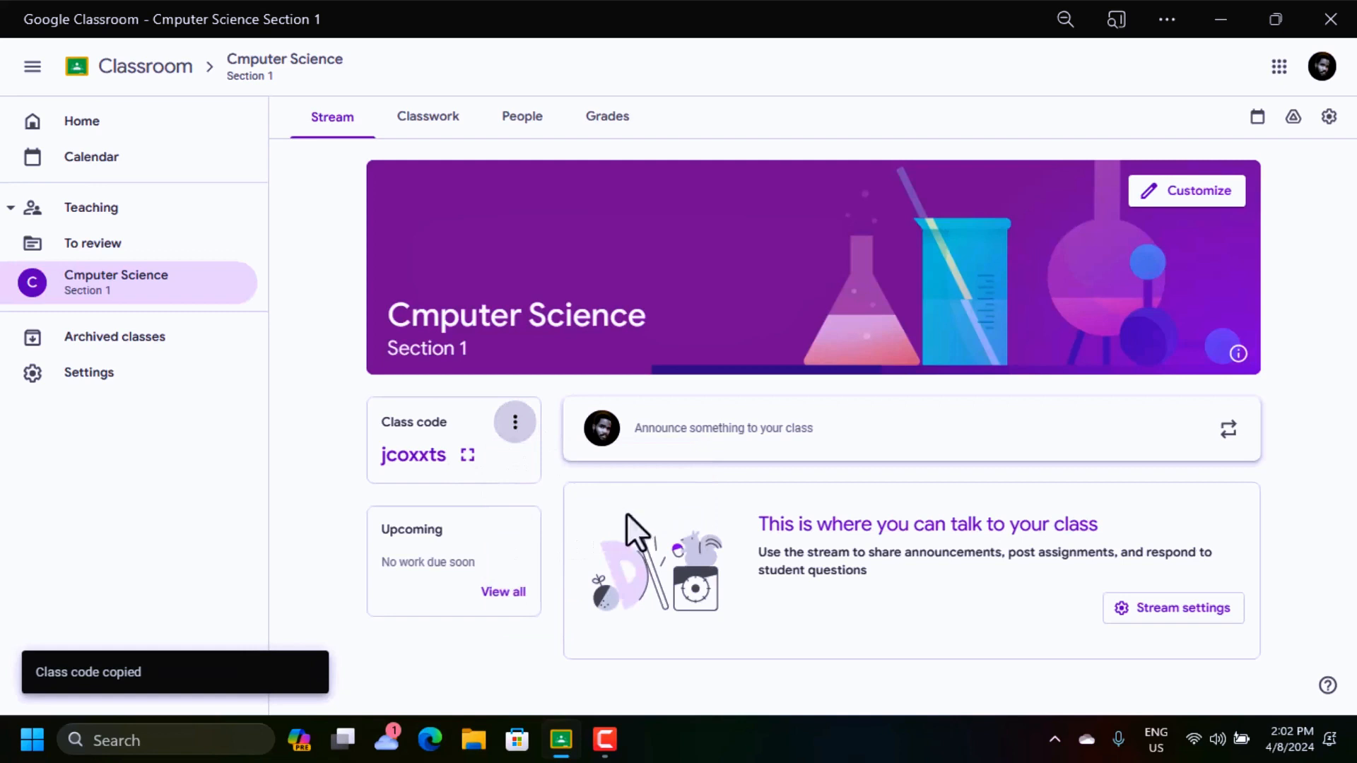